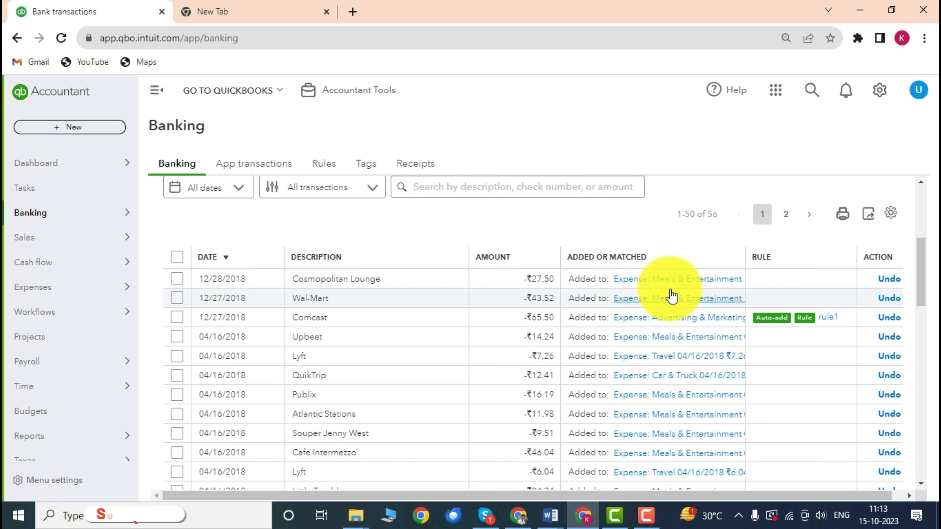
Duplicate the bank transactions page into a second browser tab so a report can be opened alongside it.
right_click(27, 6)
click(93, 93)
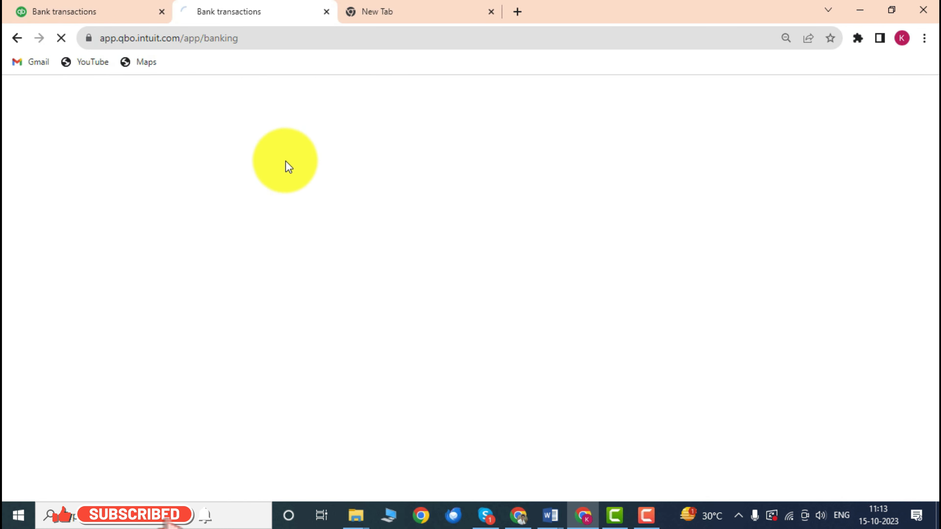
click(61, 6)
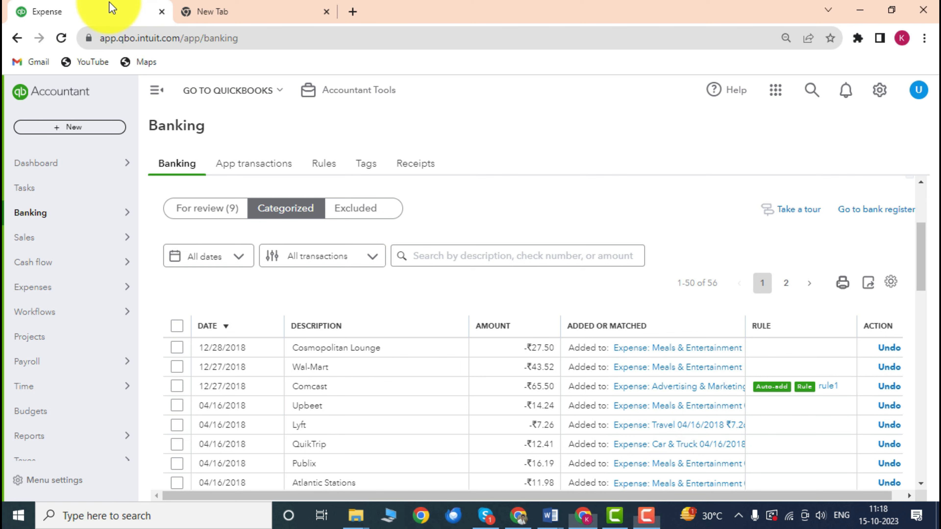
right_click(129, 8)
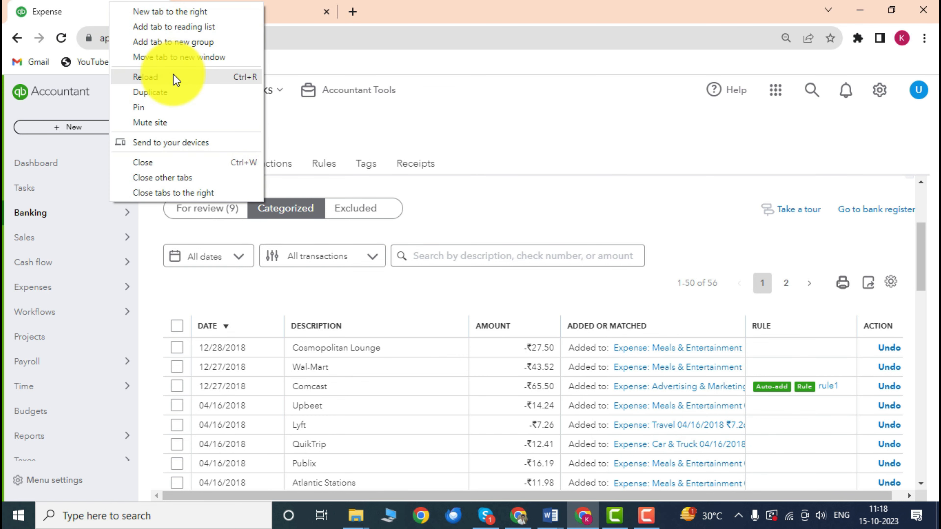
click(179, 93)
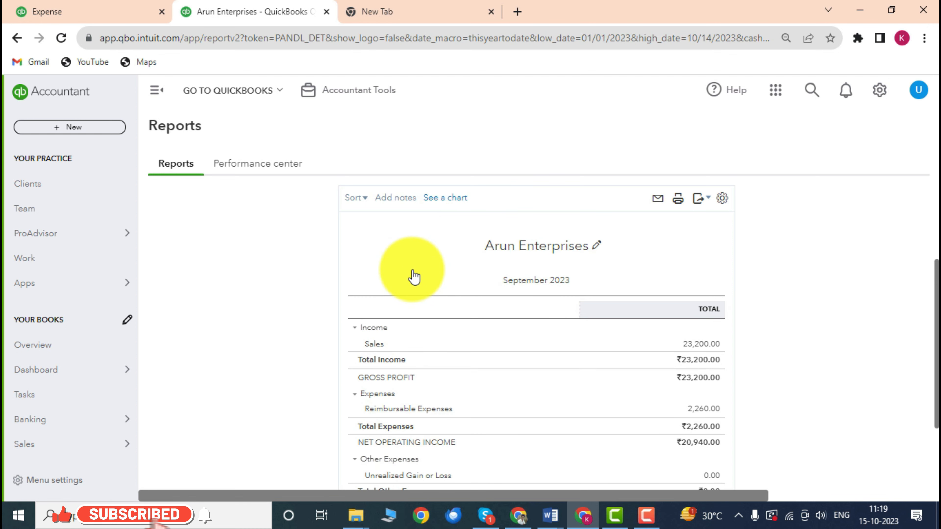
Try to change the year of the Profit and Loss Detail report's start date to 2018.
scroll(513, 316, down, 4)
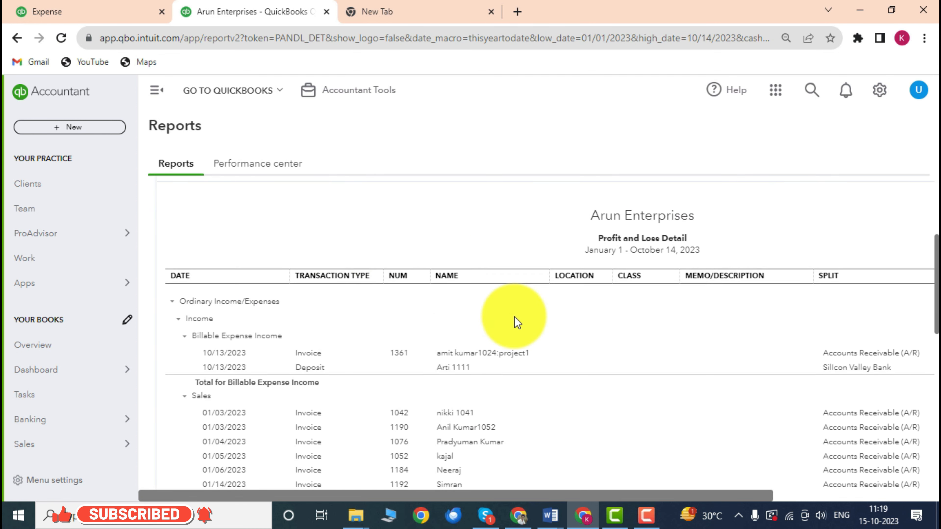
scroll(346, 236, up, 5)
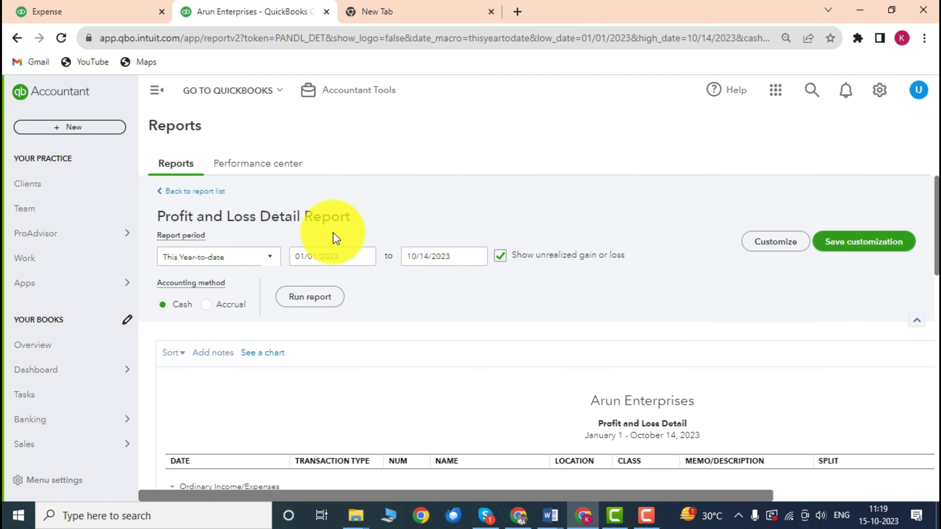
click(355, 259)
key(BackSpace)
text(18)
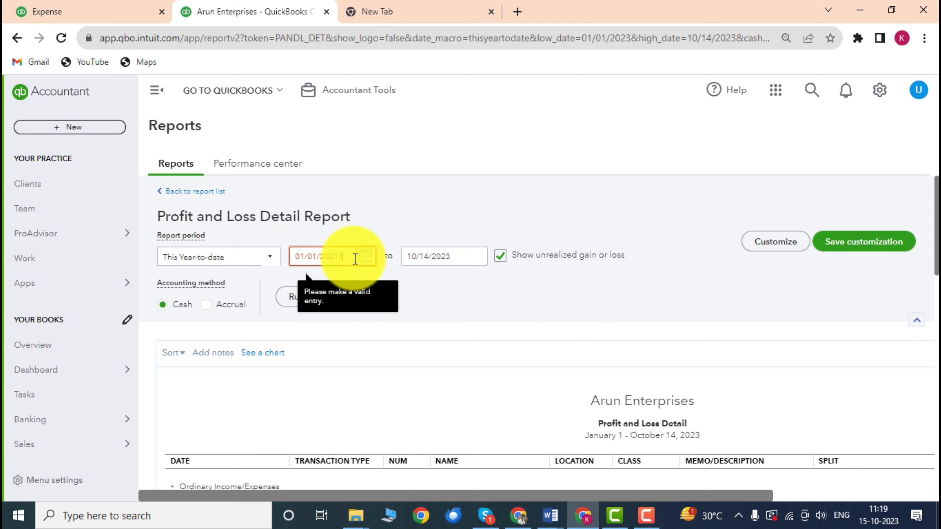
Replace the Profit and Loss Detail report's start date with 12/01/2023.
key(ctrl+a)
key(BackSpace)
text(01/)
key(BackSpace)
key(BackSpace)
key(BackSpace)
text(12/01/2023)
Set the Profit and Loss Detail report's end date to 12/31/2023.
key(Tab)
text(12/01/2023)
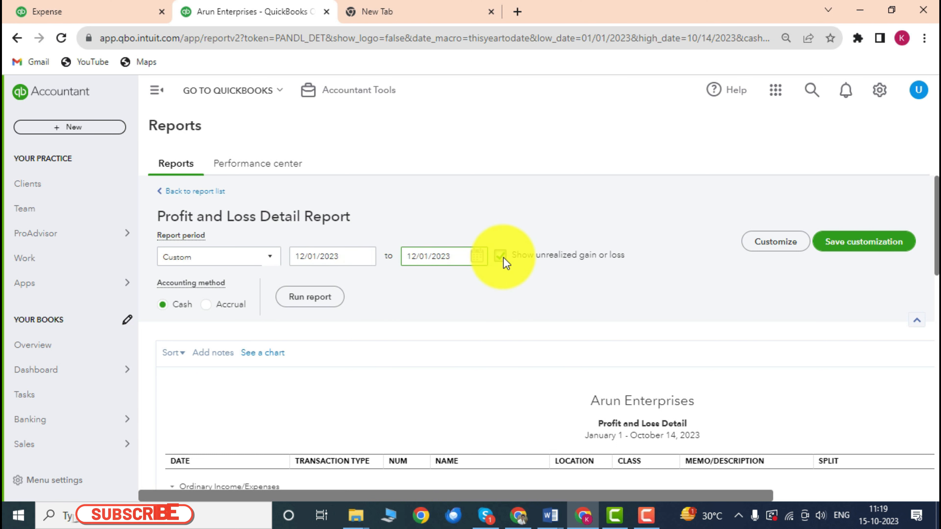
key(Left)
key(Left)
key(Left)
key(Left)
key(Left)
key(BackSpace)
key(BackSpace)
text(31)
Change the report period to 12/01/2018 through 12/31/2018 and run the Profit and Loss Detail report.
click(360, 257)
key(BackSpace)
key(BackSpace)
text(18)
click(455, 257)
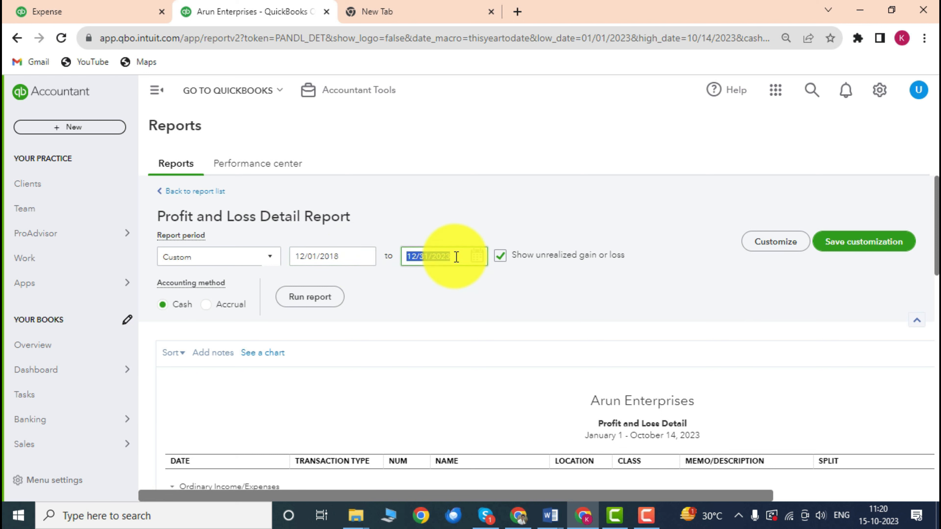
click(456, 257)
click(310, 296)
scroll(663, 370, down, 5)
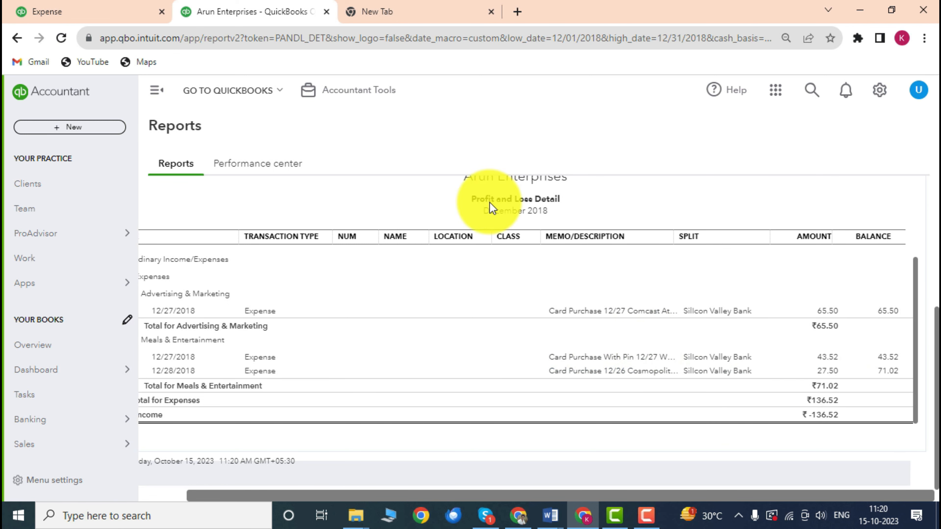
Compare the categorized bank transactions from December 2018 with the expense entries in the Profit and Loss Detail report.
click(84, 10)
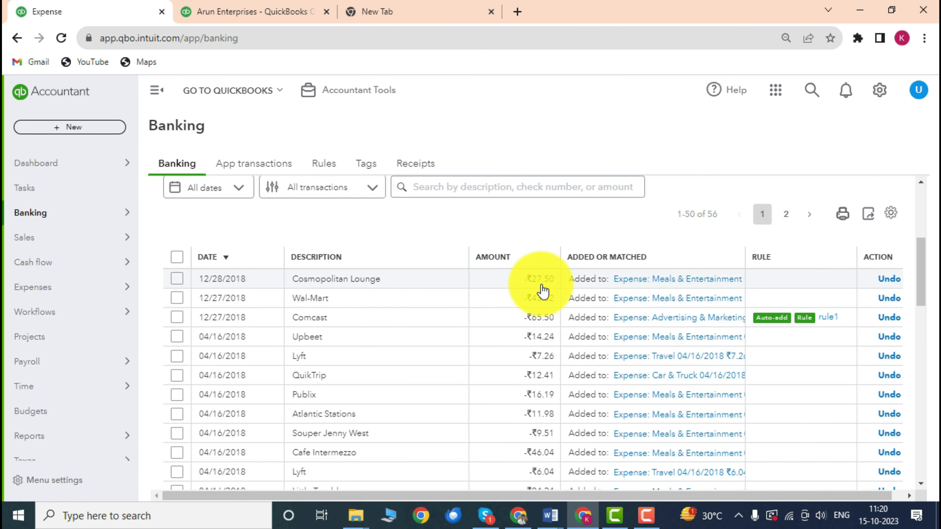
click(258, 4)
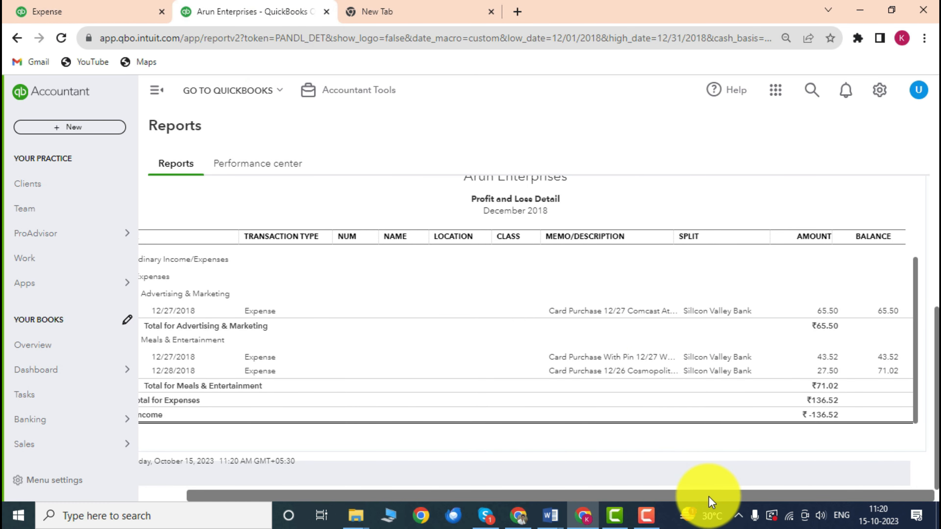
drag(710, 500, 482, 500)
Return to the bank transactions and examine the dates, descriptions, categories and amounts of the entries awaiting review.
click(101, 5)
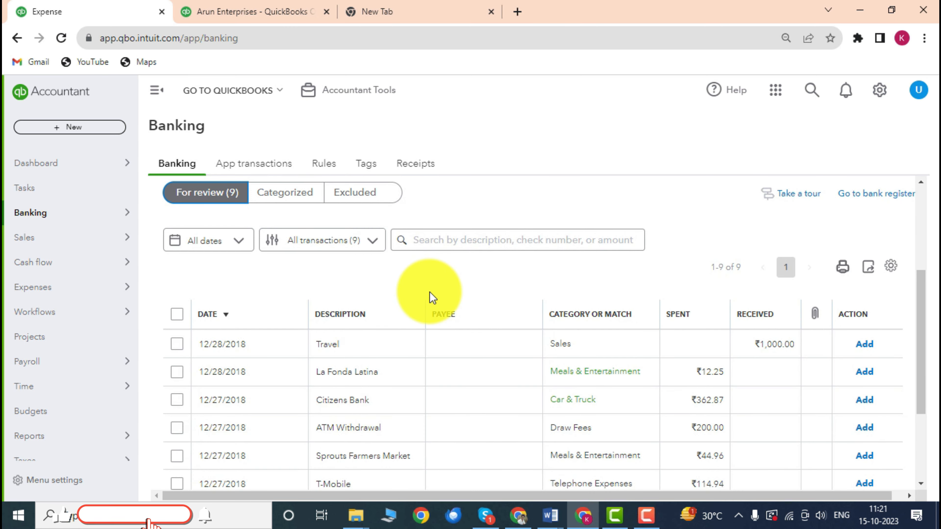
scroll(432, 297, down, 1)
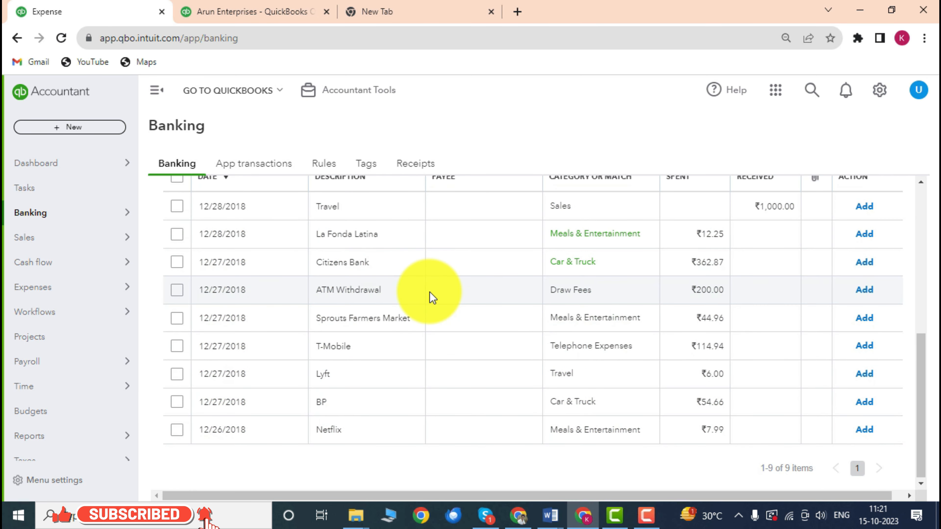
scroll(431, 298, down, 1)
scroll(431, 298, down, 2)
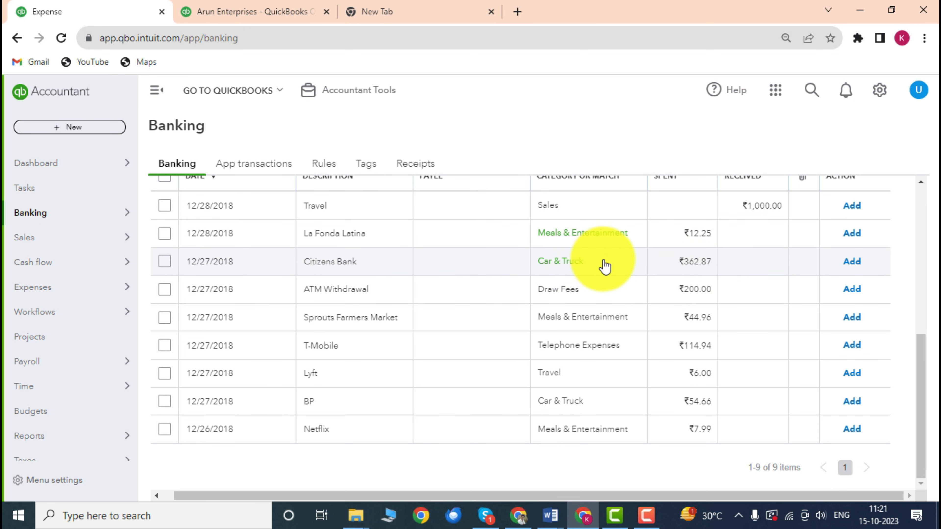
scroll(645, 275, up, 2)
scroll(693, 281, down, 2)
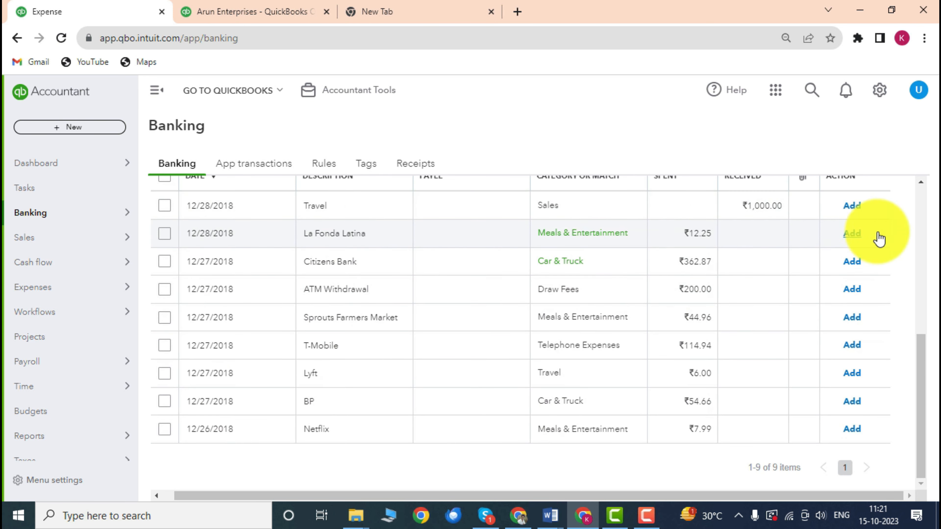
scroll(713, 252, up, 2)
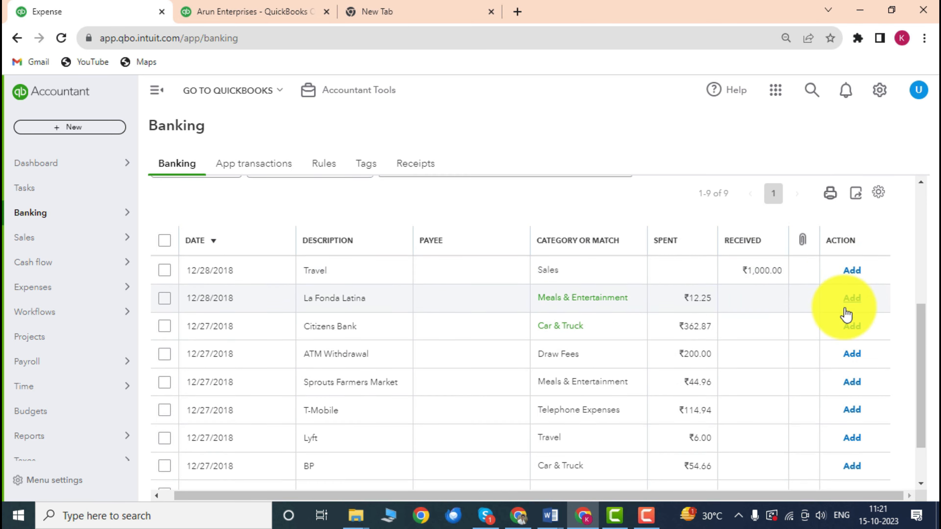
scroll(846, 315, down, 2)
scroll(820, 297, up, 2)
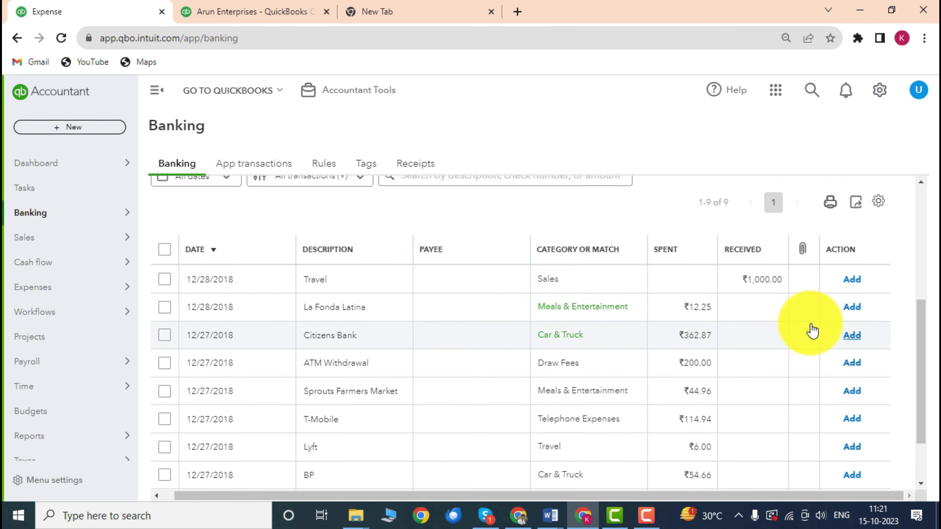
scroll(508, 273, up, 2)
scroll(555, 273, down, 4)
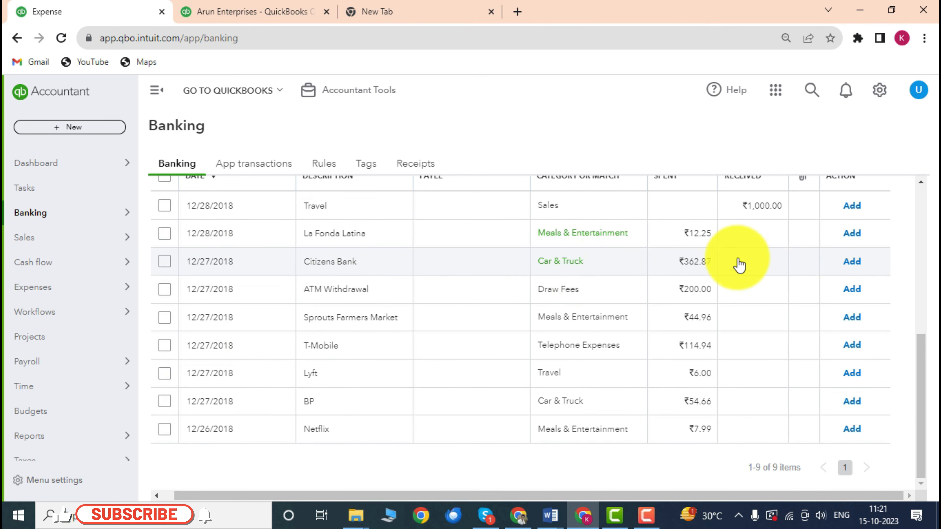
scroll(739, 265, up, 2)
scroll(508, 266, up, 2)
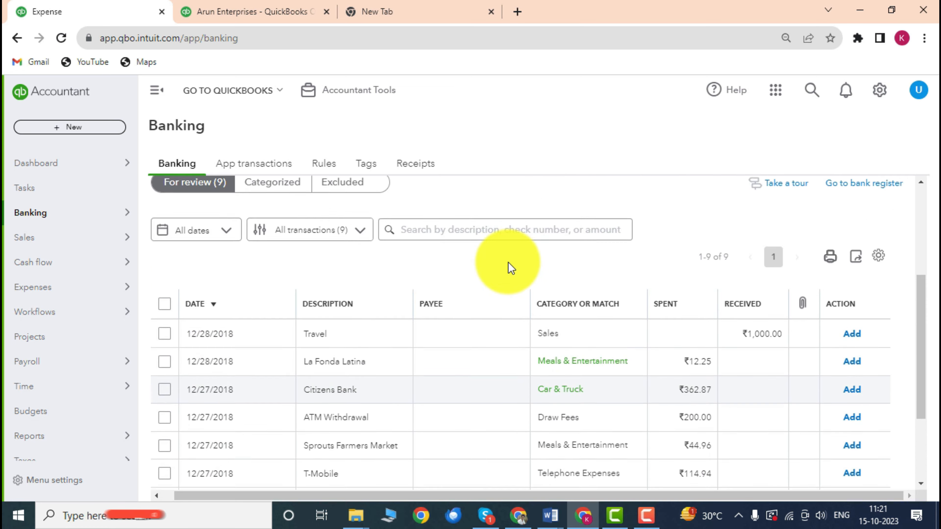
scroll(535, 296, up, 2)
scroll(456, 292, down, 2)
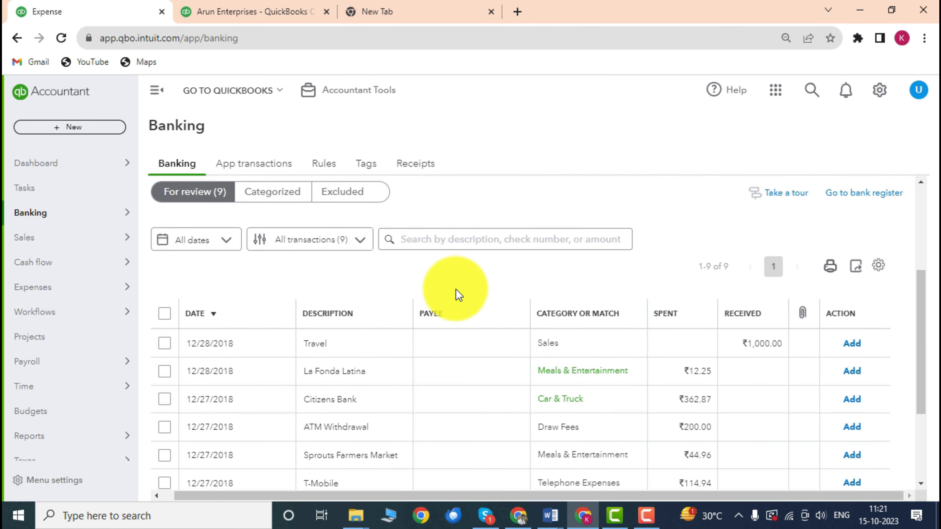
scroll(683, 309, down, 4)
scroll(621, 315, up, 1)
scroll(611, 310, down, 1)
scroll(603, 304, up, 3)
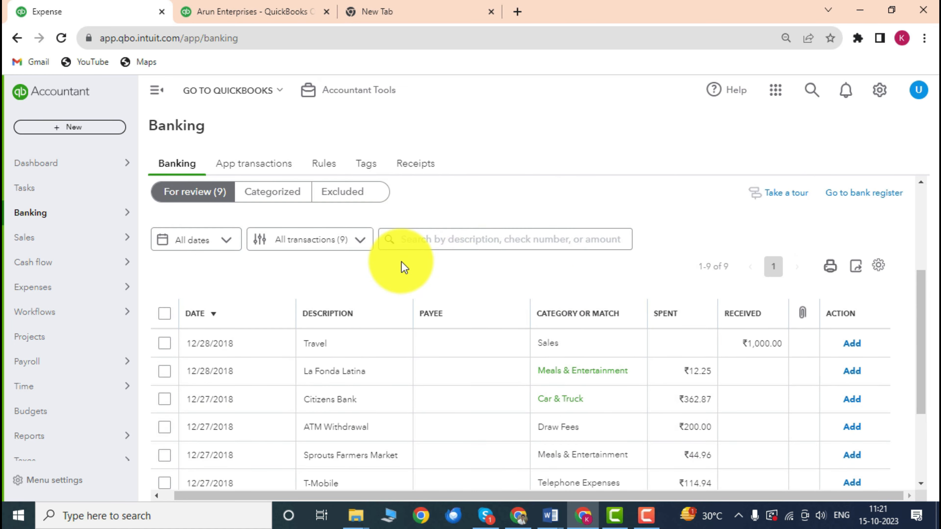
scroll(537, 254, down, 2)
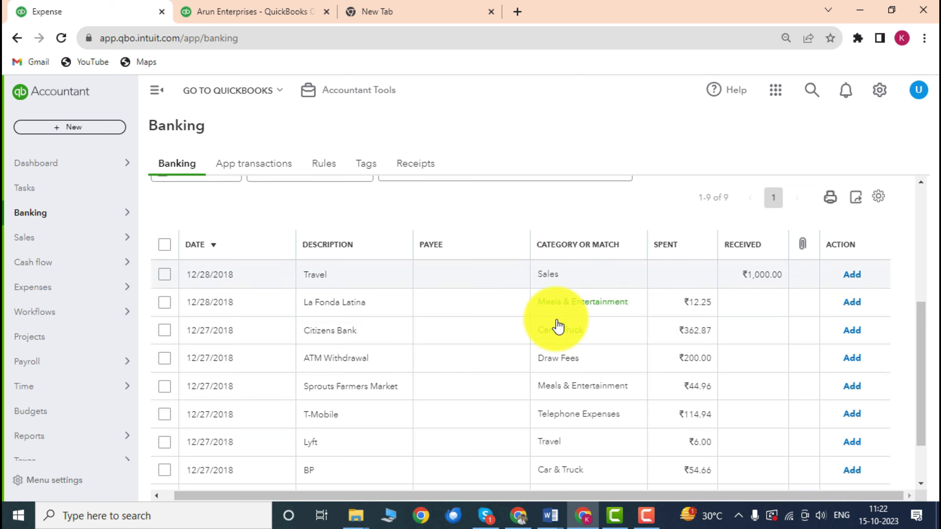
scroll(443, 278, down, 2)
scroll(443, 276, up, 2)
scroll(485, 269, down, 1)
scroll(496, 279, down, 1)
scroll(481, 282, up, 2)
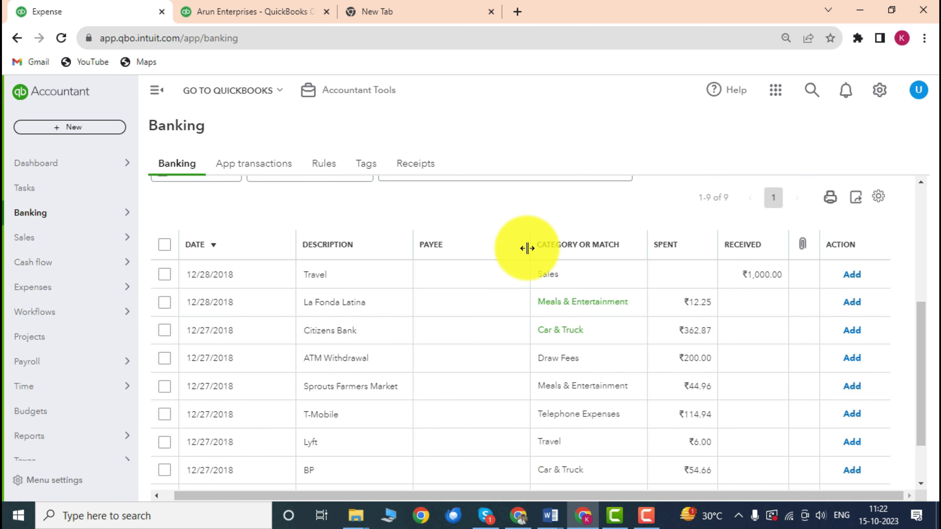
scroll(529, 271, down, 2)
scroll(530, 270, up, 3)
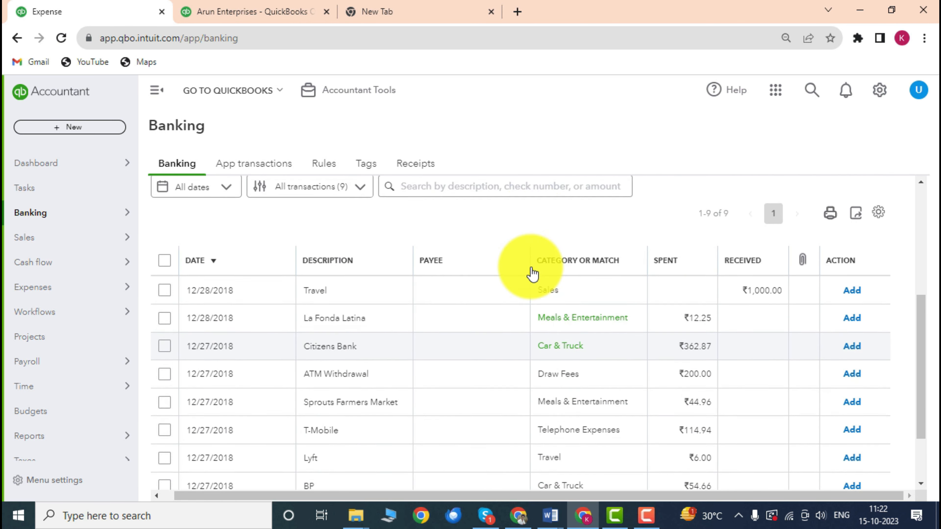
scroll(533, 274, down, 1)
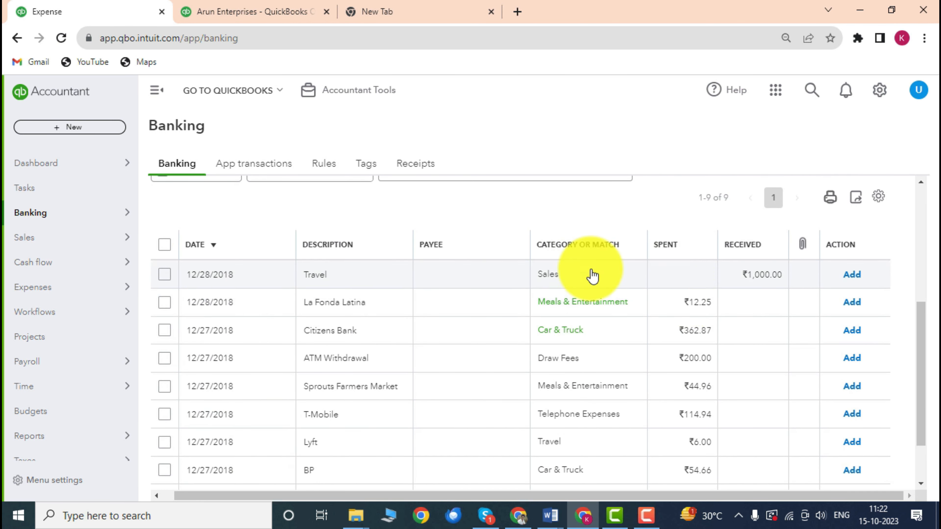
scroll(527, 296, down, 2)
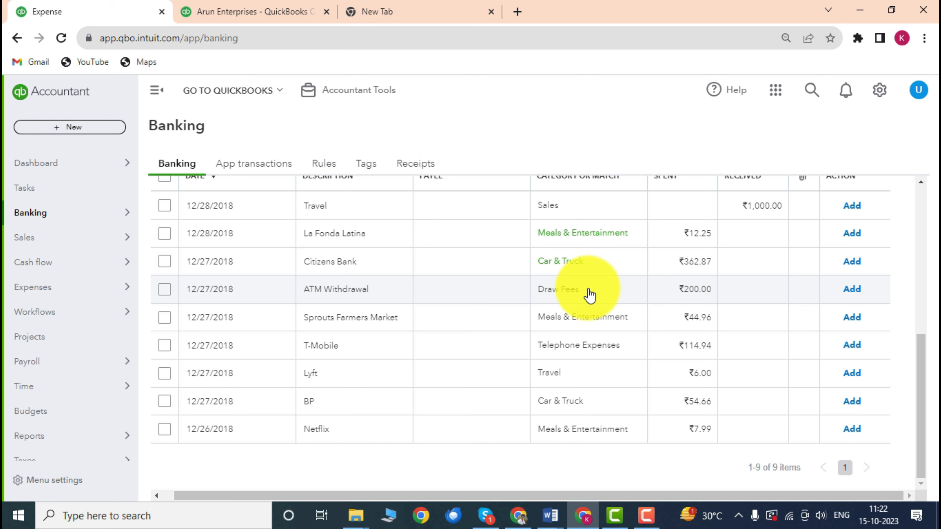
scroll(590, 295, up, 4)
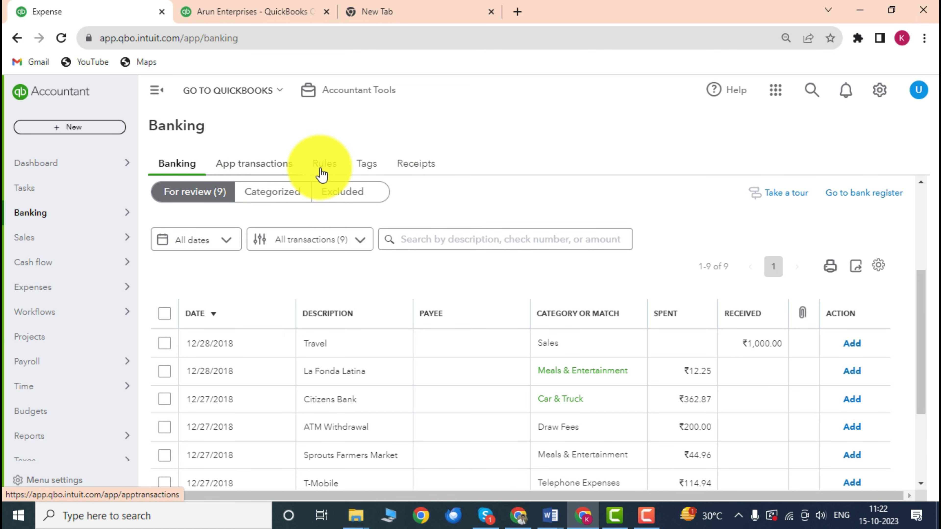
scroll(442, 300, down, 2)
scroll(443, 301, down, 1)
scroll(470, 296, up, 3)
scroll(519, 326, down, 2)
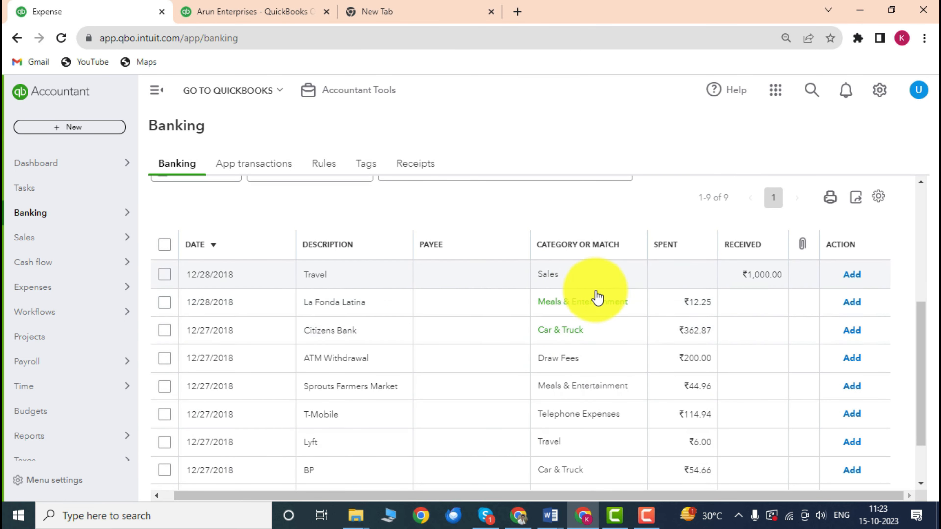
Examine the bank account card and the transaction filters above the For review list.
scroll(588, 326, up, 4)
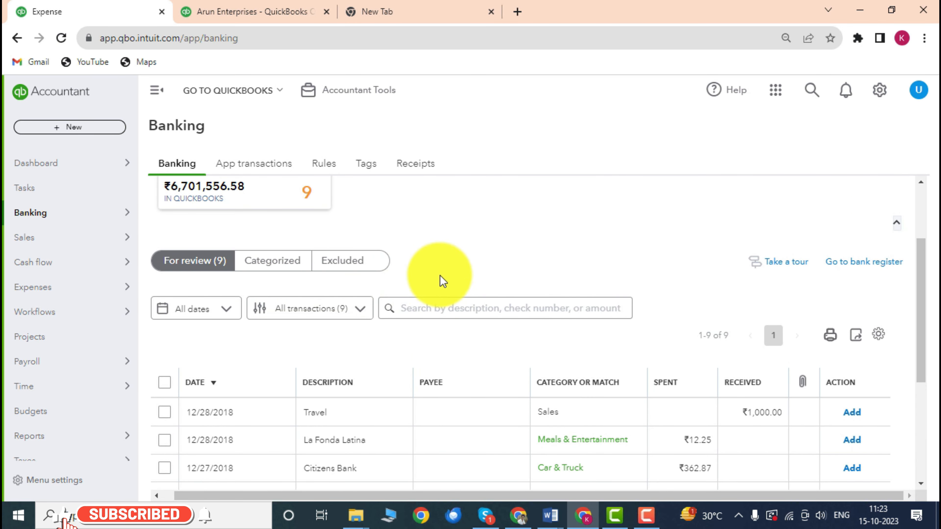
scroll(449, 271, down, 2)
scroll(332, 254, up, 2)
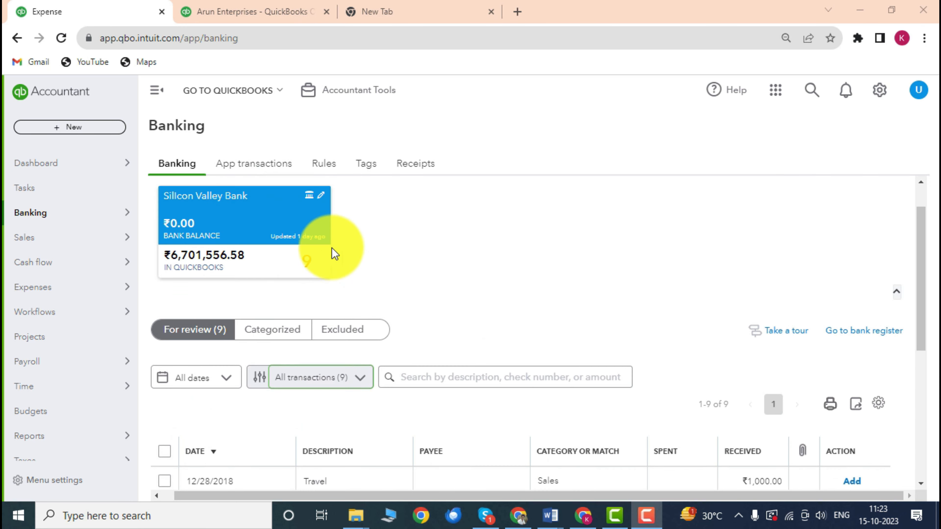
scroll(361, 272, down, 3)
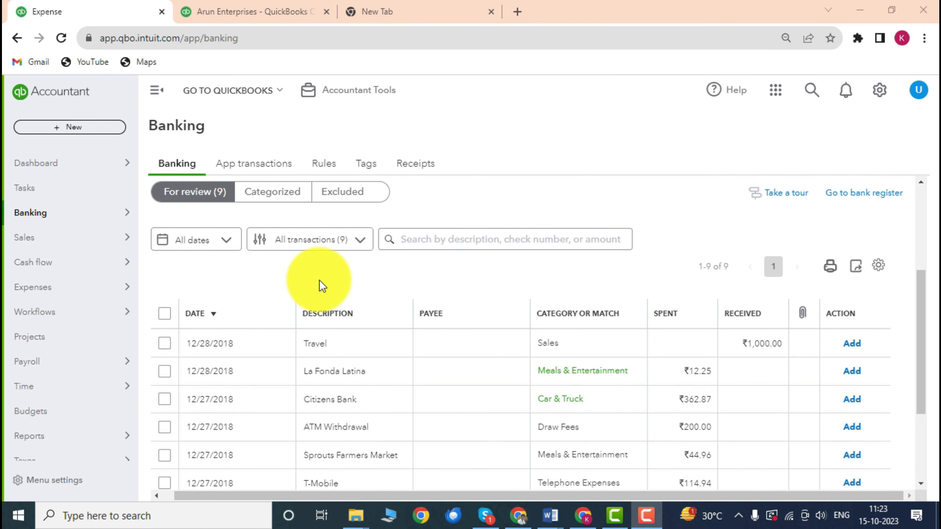
scroll(364, 319, up, 3)
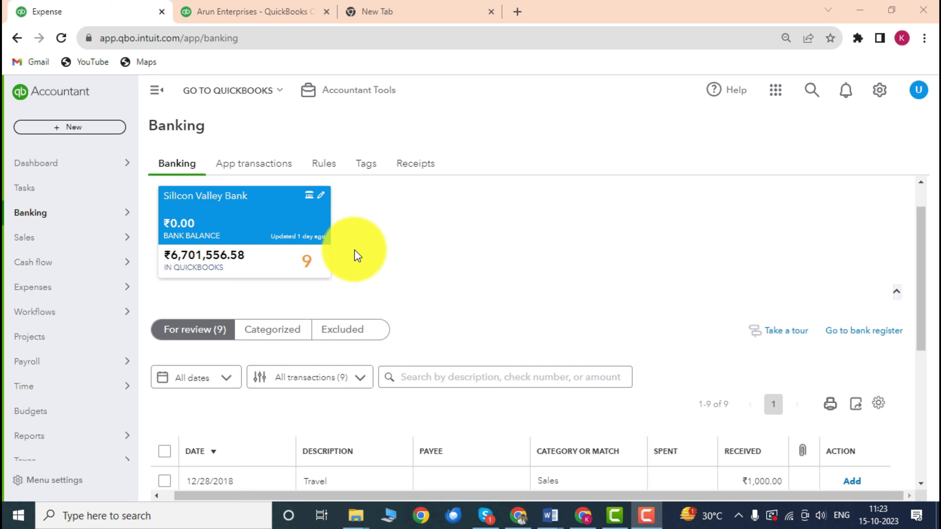
Open the App transactions page and look through the available sales channel connectors.
click(300, 179)
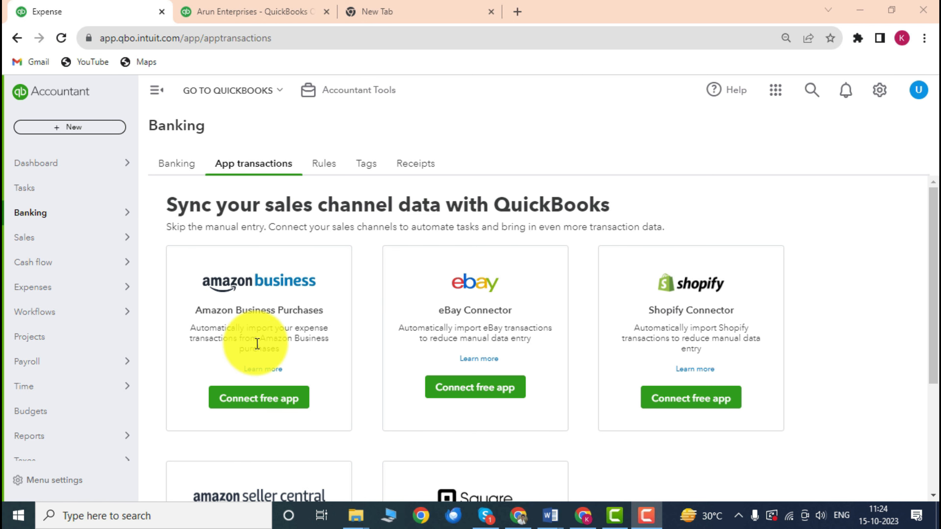
scroll(256, 346, down, 4)
scroll(268, 339, up, 2)
scroll(270, 326, up, 2)
scroll(274, 309, down, 2)
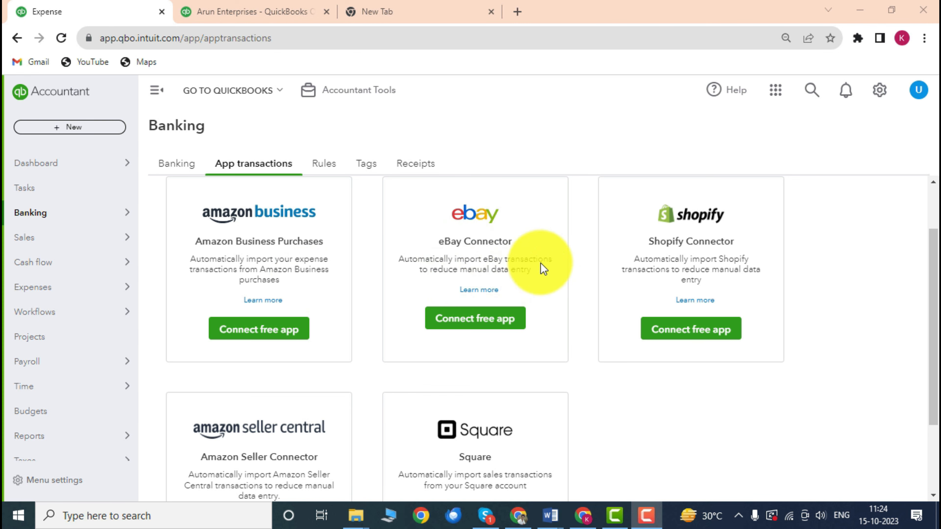
Examine the Amazon Business, eBay, Shopify, Amazon Seller and Square connector cards and their descriptions.
scroll(479, 291, up, 1)
scroll(481, 281, down, 1)
scroll(482, 274, down, 3)
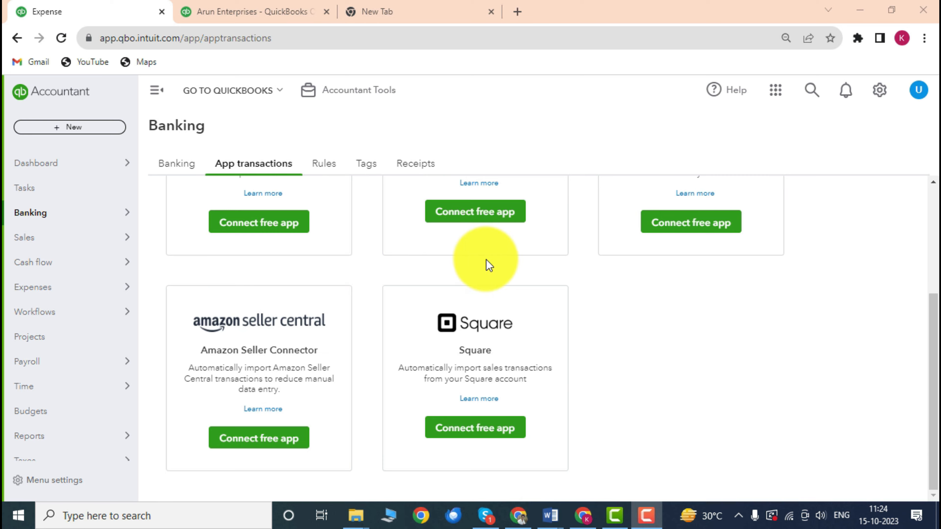
scroll(518, 264, up, 2)
scroll(533, 260, up, 3)
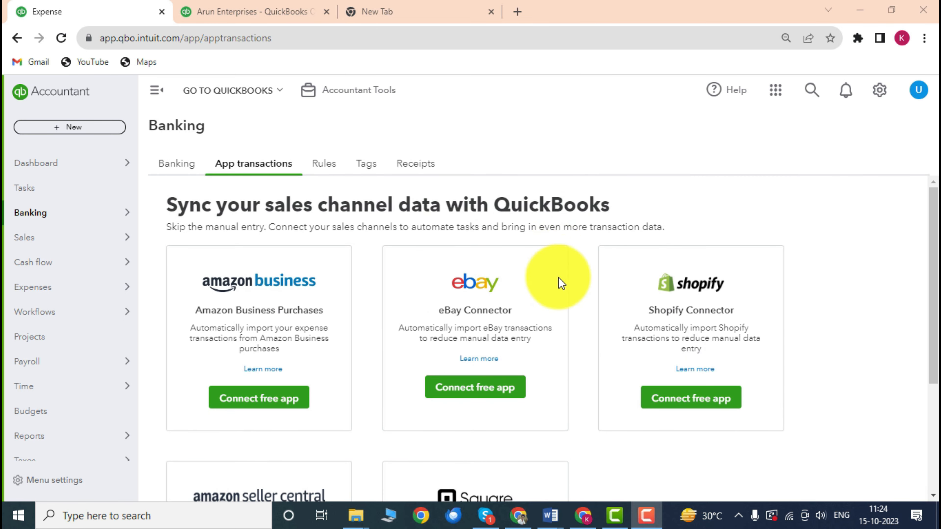
scroll(485, 304, down, 2)
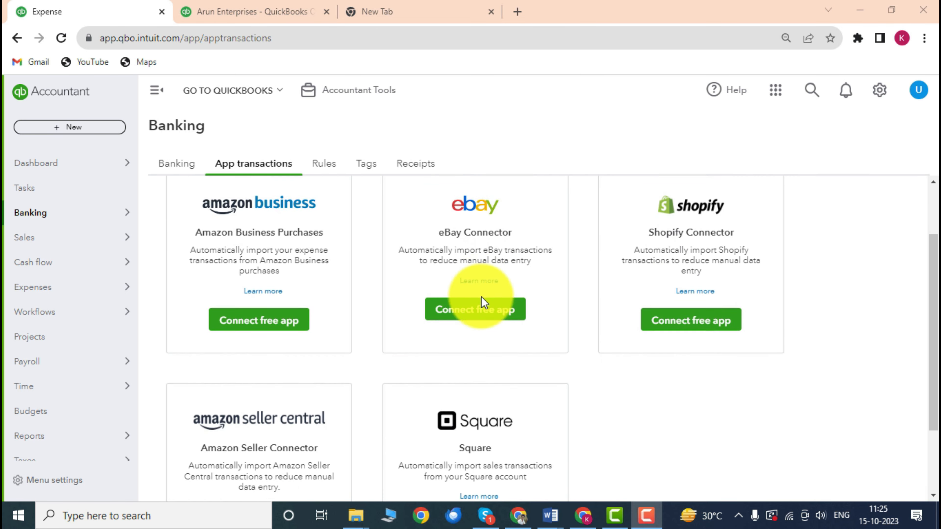
scroll(481, 297, up, 1)
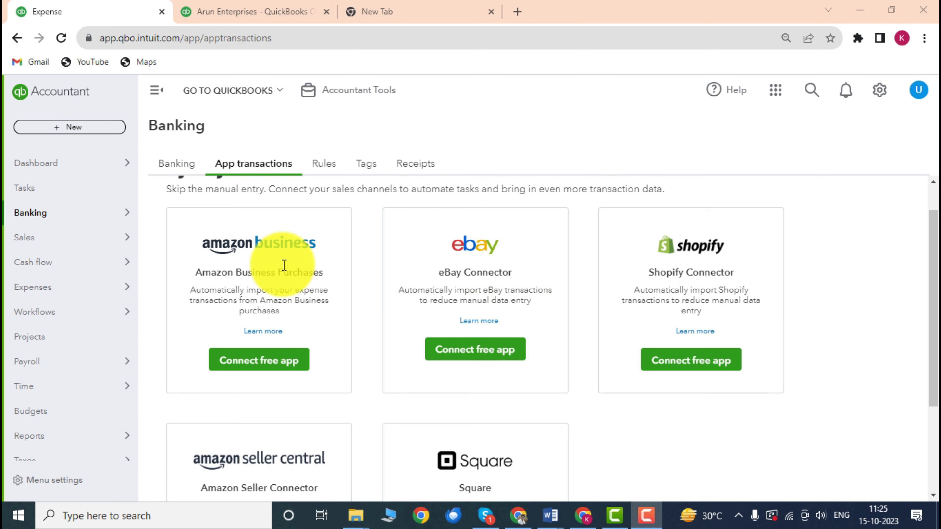
scroll(370, 265, down, 1)
scroll(409, 264, up, 1)
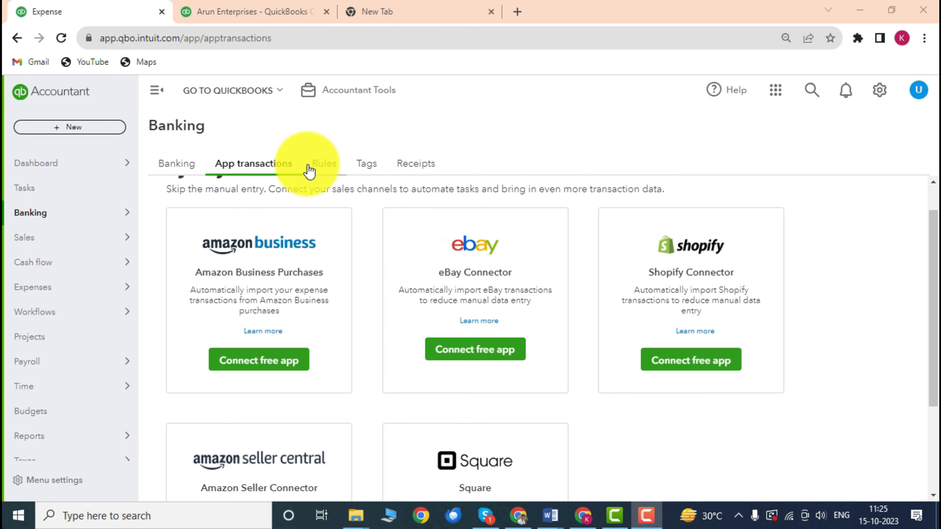
Open the banking rules and review the conditions and assigned category of rule1 in its edit form.
click(321, 167)
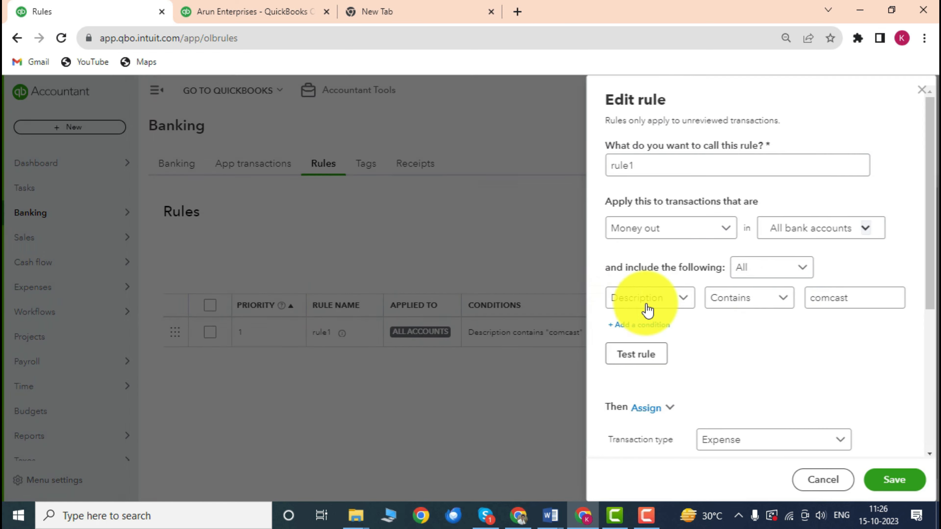
key(Tab)
scroll(693, 184, down, 2)
scroll(682, 174, up, 2)
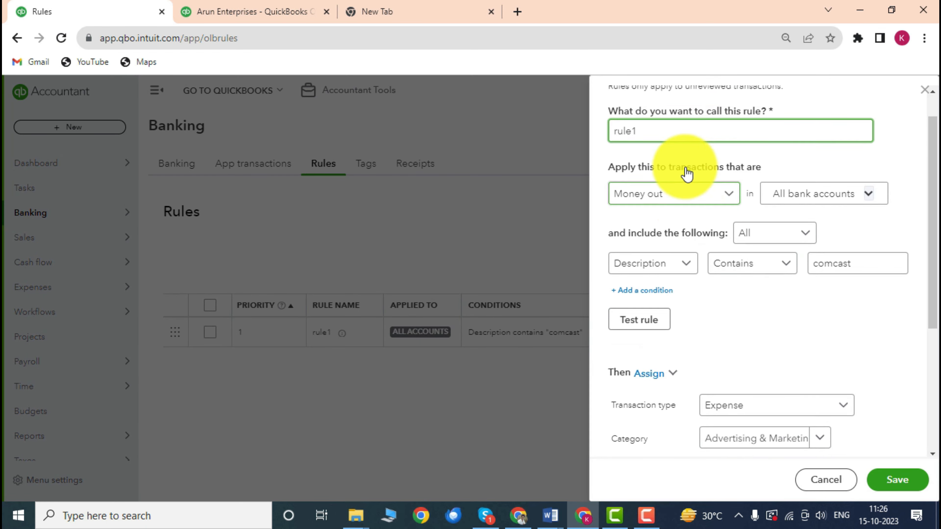
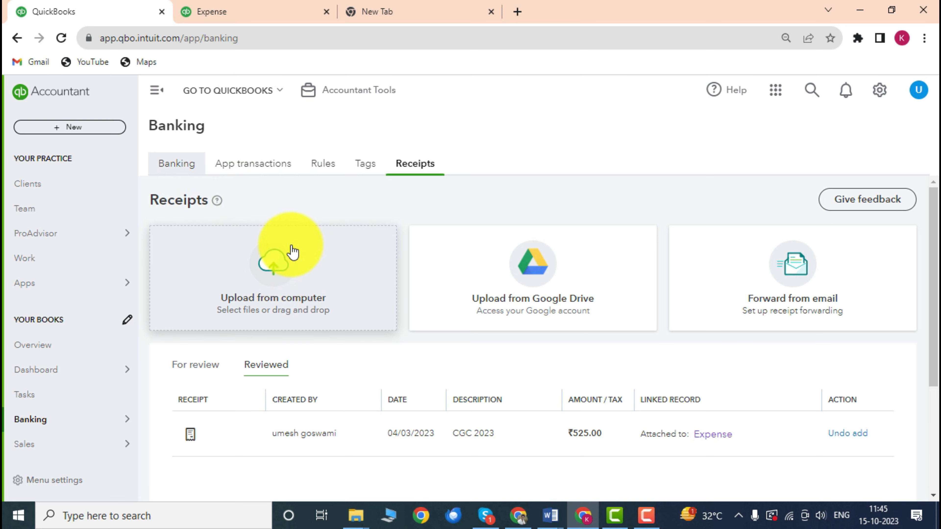
Switch from the receipts to the bank transactions and look over the For review list.
scroll(212, 195, up, 3)
click(193, 171)
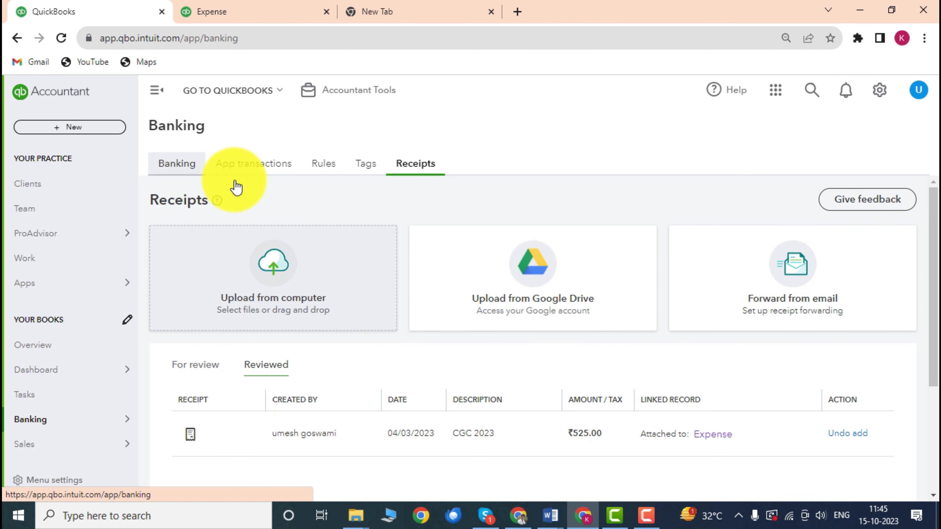
scroll(295, 289, down, 2)
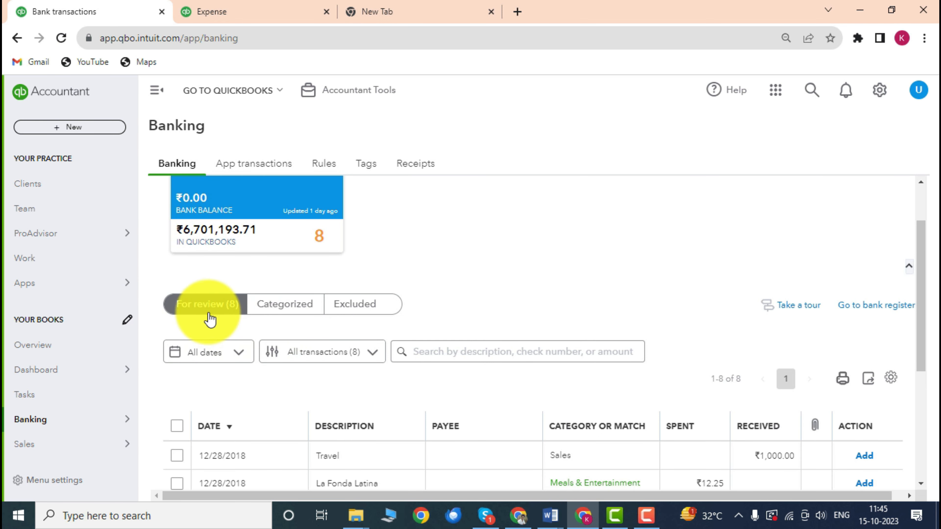
scroll(292, 312, down, 2)
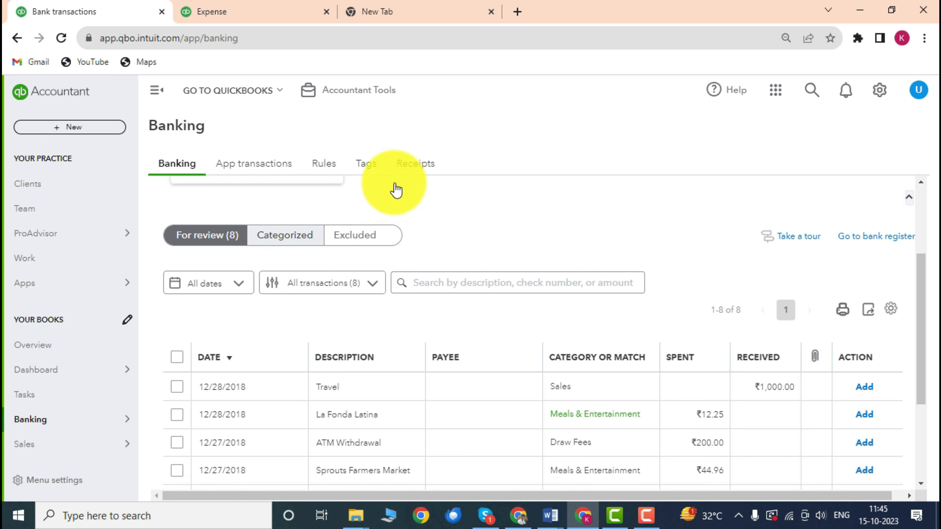
Open the Receipts page and check both the receipts awaiting review and the reviewed ones.
click(414, 165)
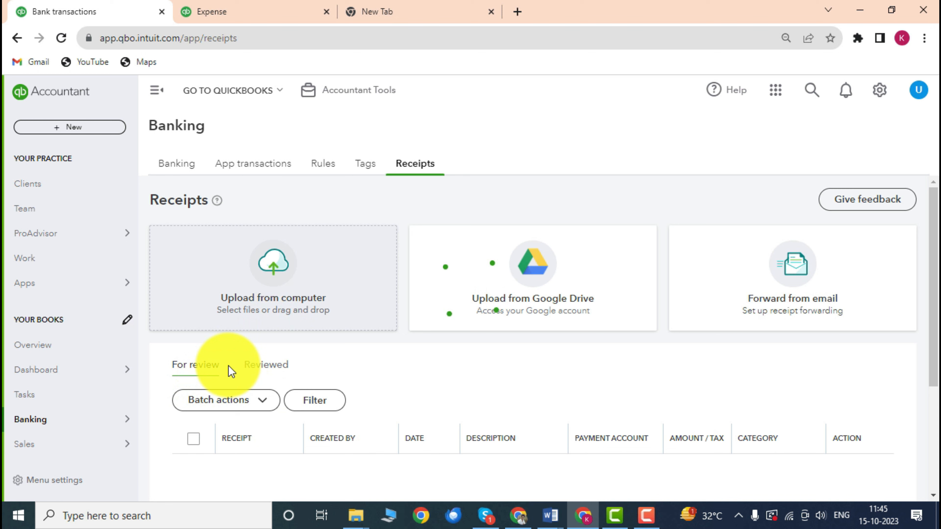
scroll(313, 382, down, 2)
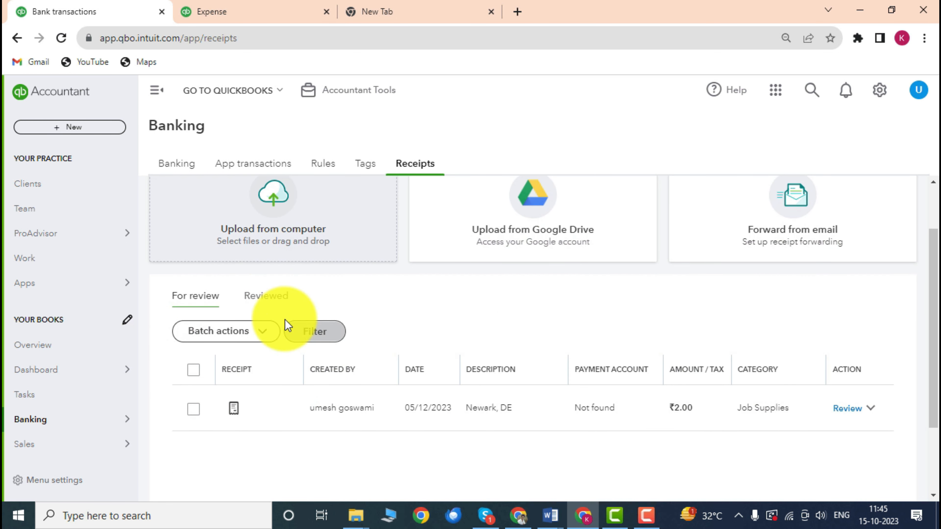
click(275, 297)
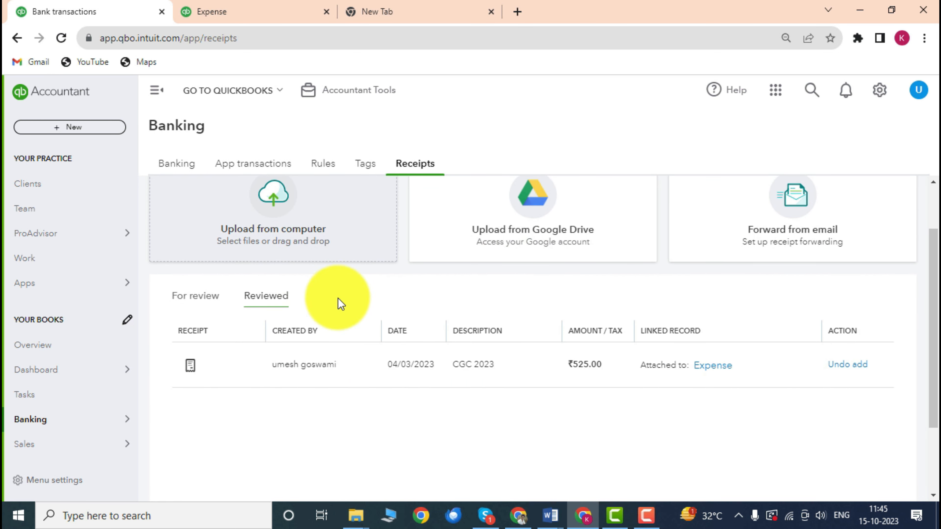
scroll(337, 259, up, 2)
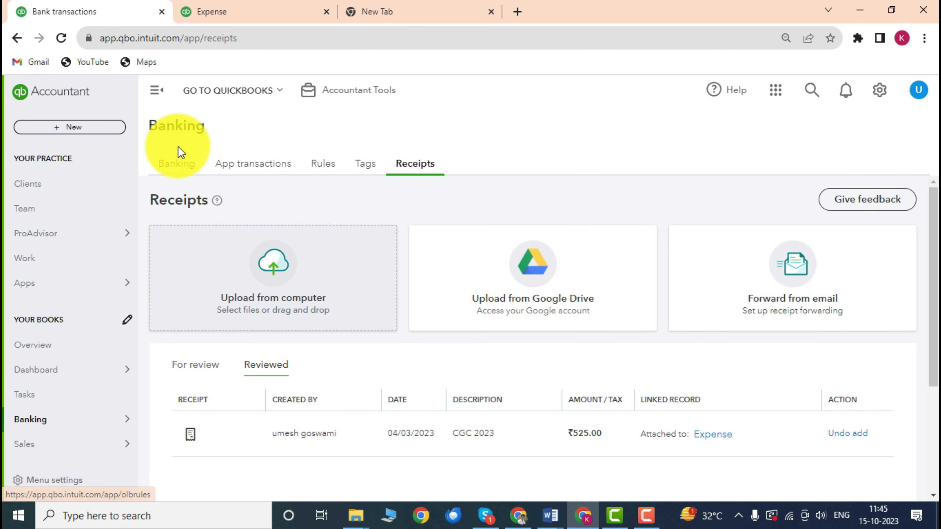
Go back to the bank transactions and exclude the 12/28/2018 La Fonda Latina transaction from the For review list.
click(177, 167)
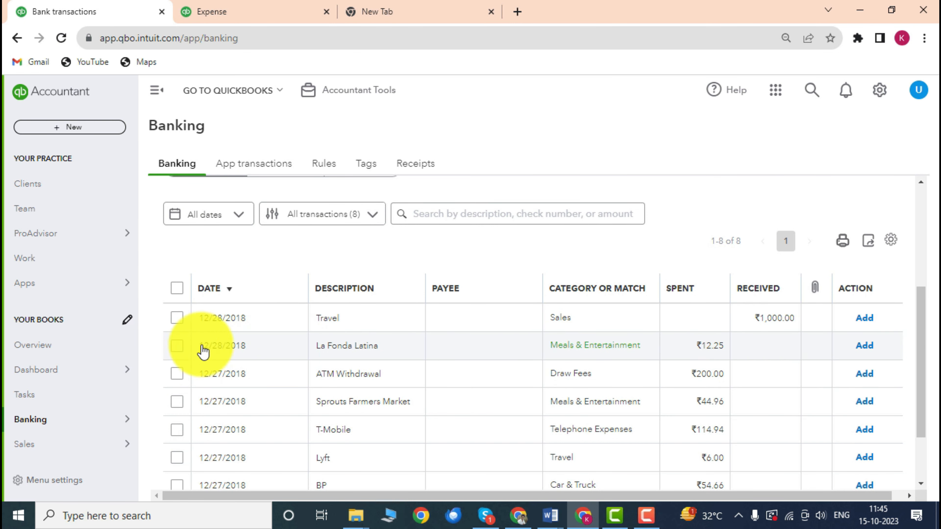
scroll(305, 246, up, 2)
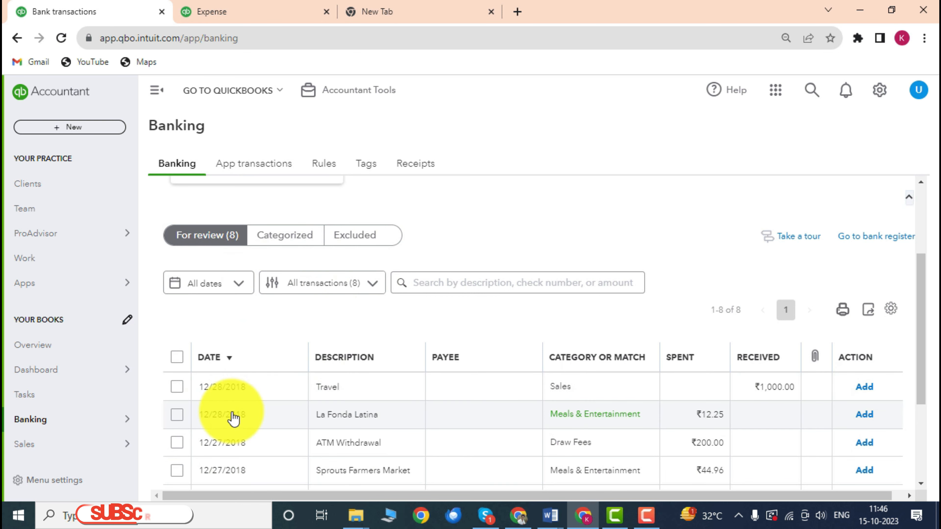
click(202, 412)
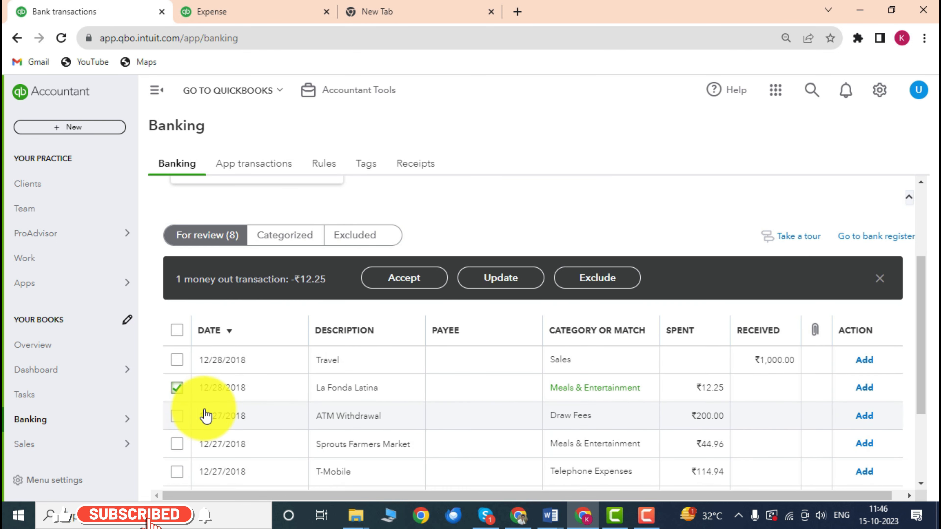
click(393, 278)
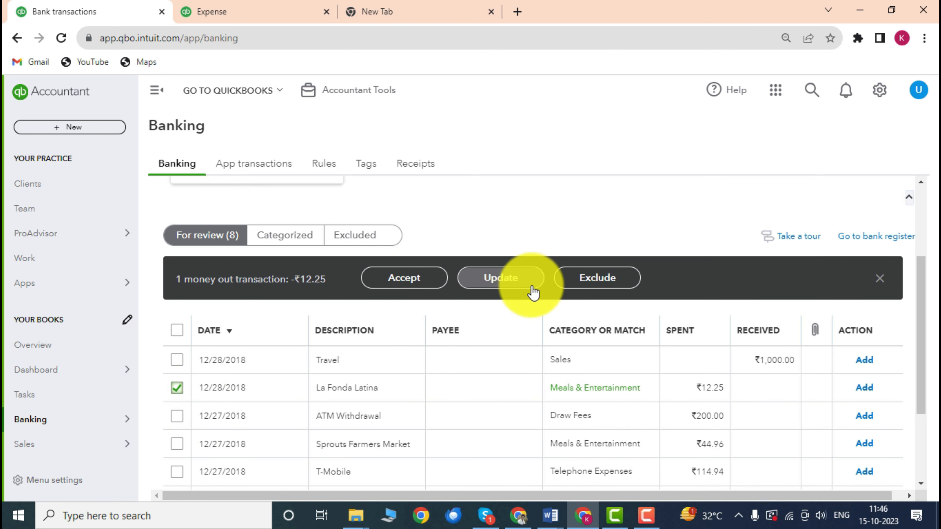
click(603, 283)
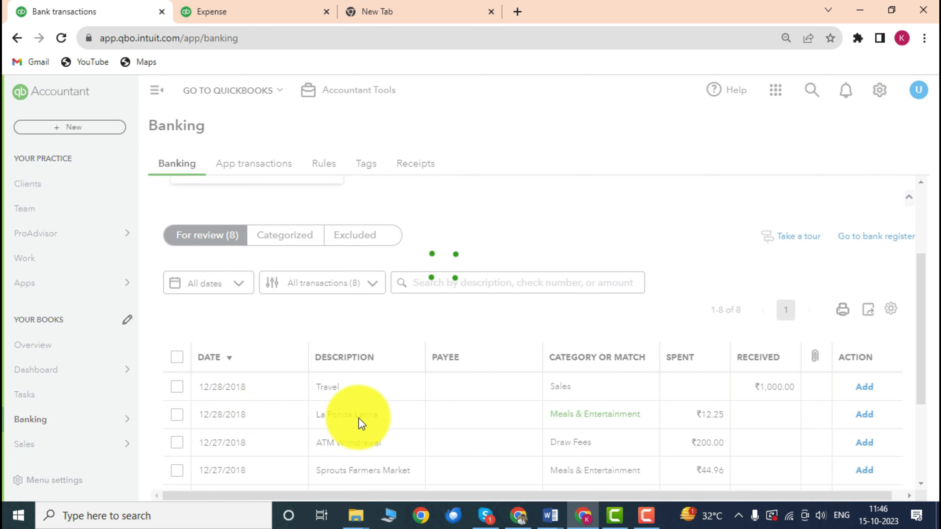
Open the Excluded transactions list and check it for the La Fonda Latina entry.
click(359, 241)
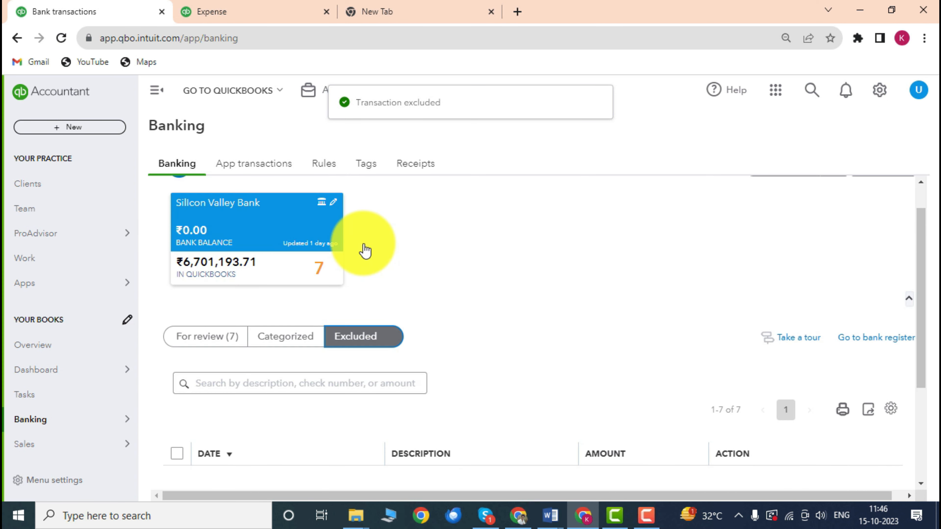
scroll(519, 318, down, 4)
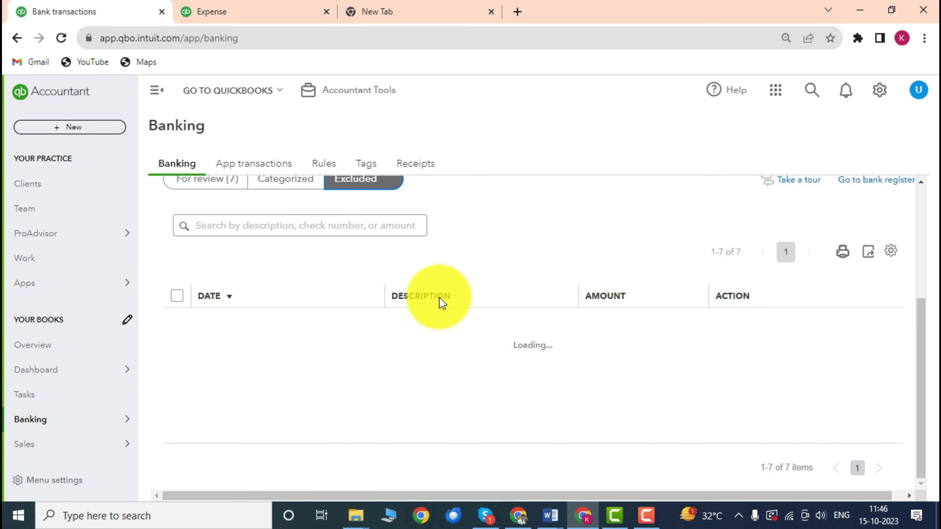
scroll(370, 281, up, 2)
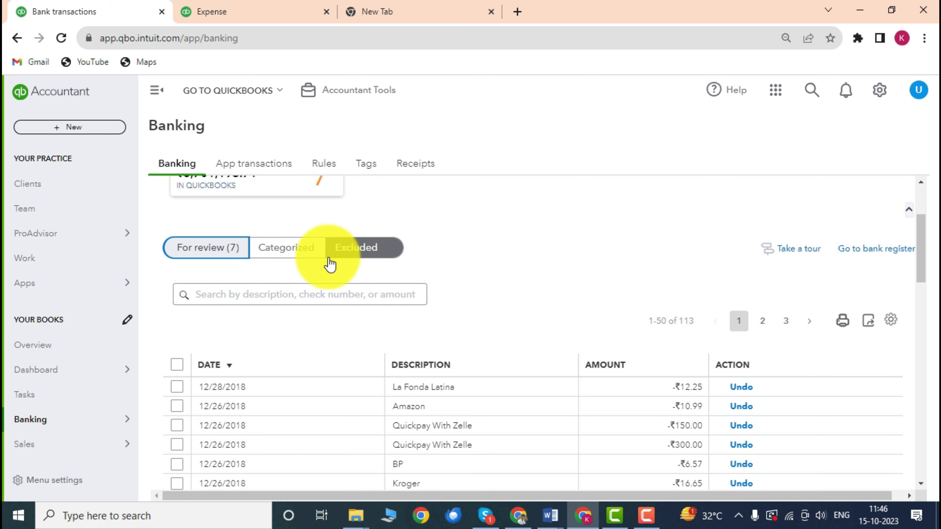
Return to the For review list, select all transactions to view the bulk action options, and clear the selection.
click(216, 262)
scroll(241, 337, down, 3)
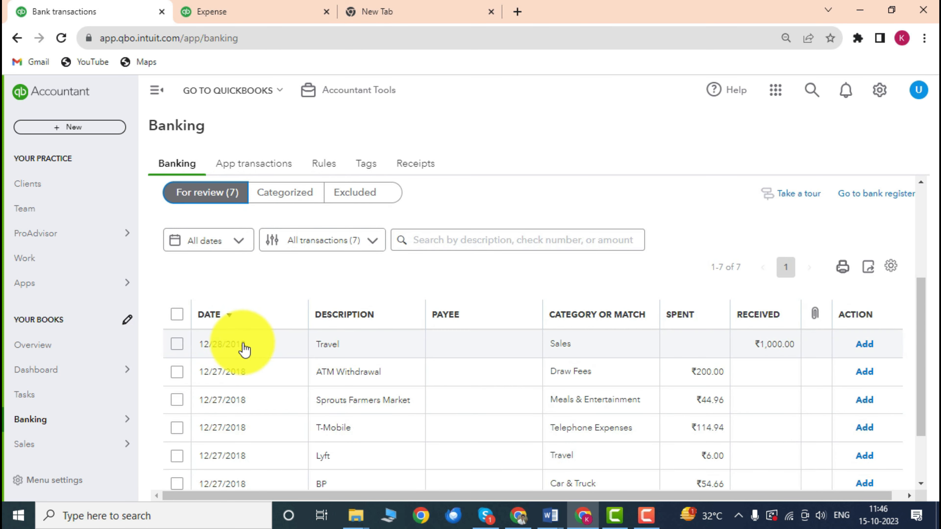
click(177, 315)
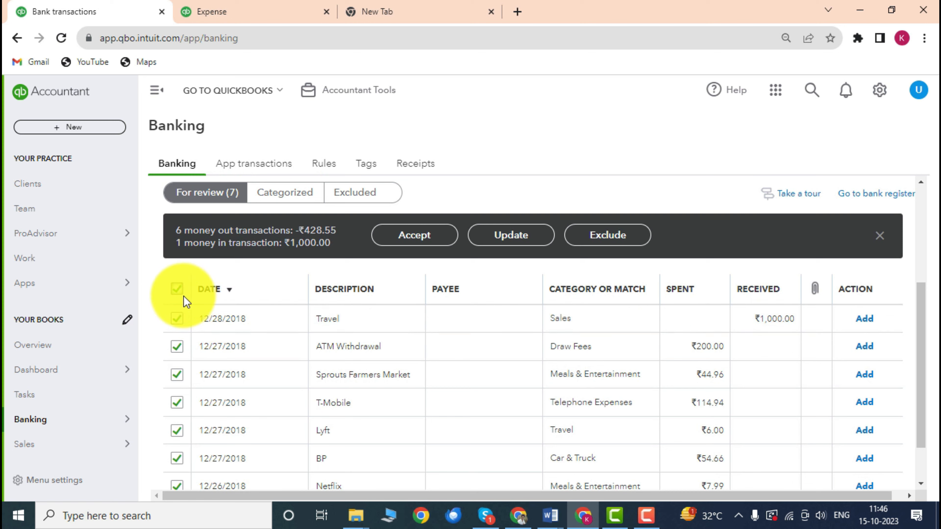
click(177, 290)
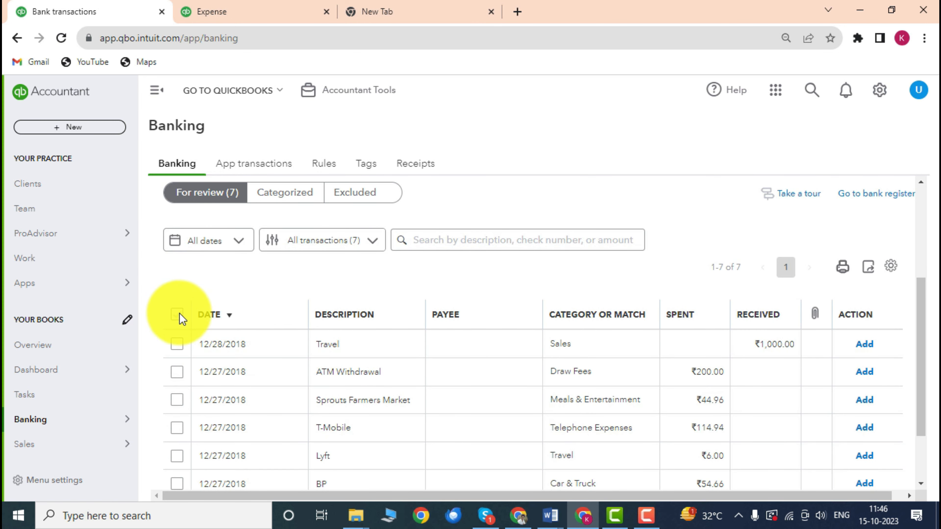
click(177, 314)
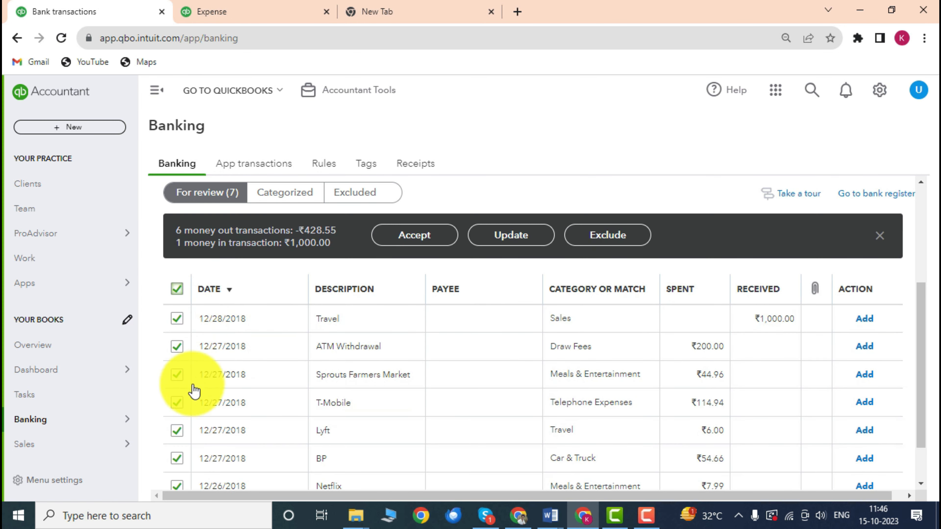
scroll(202, 370, up, 2)
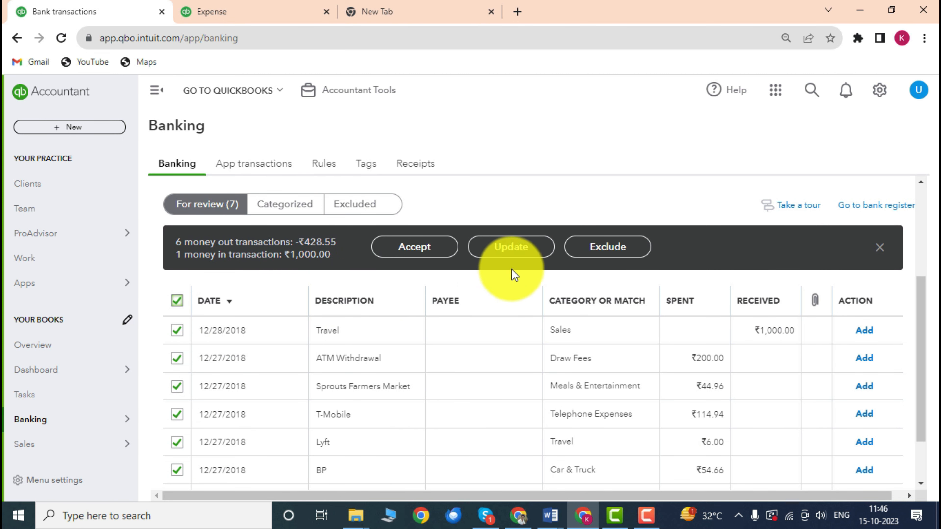
click(879, 247)
Expand the ATM Withdrawal transaction and examine its payee, account, location, tag, memo and split options without changing them.
click(348, 358)
scroll(348, 358, down, 2)
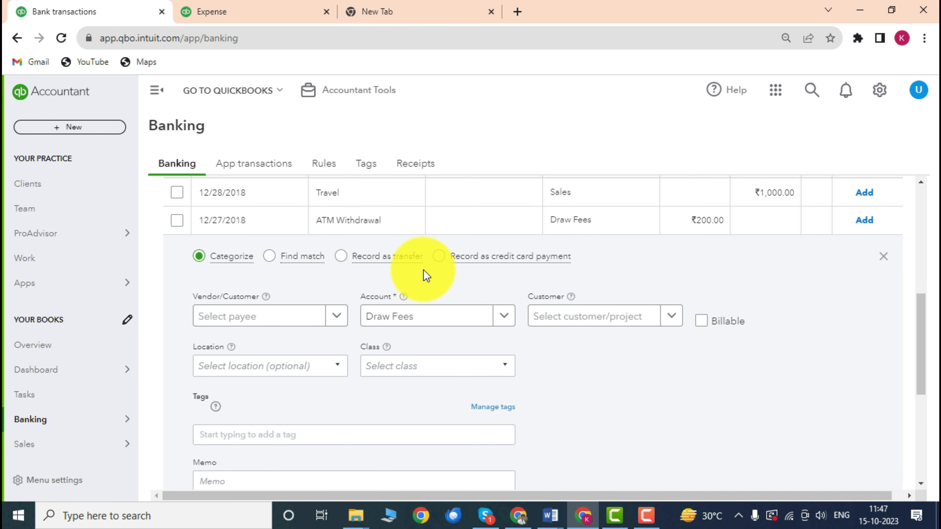
click(325, 315)
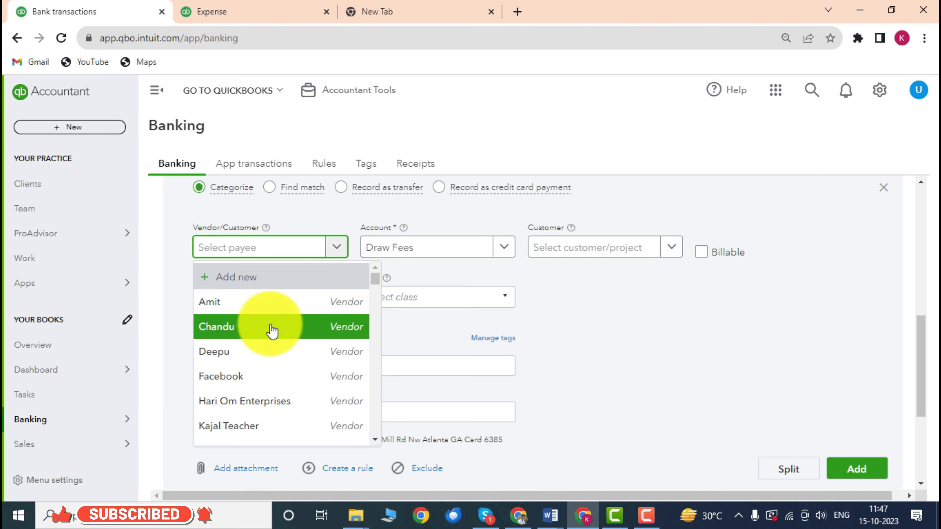
click(509, 258)
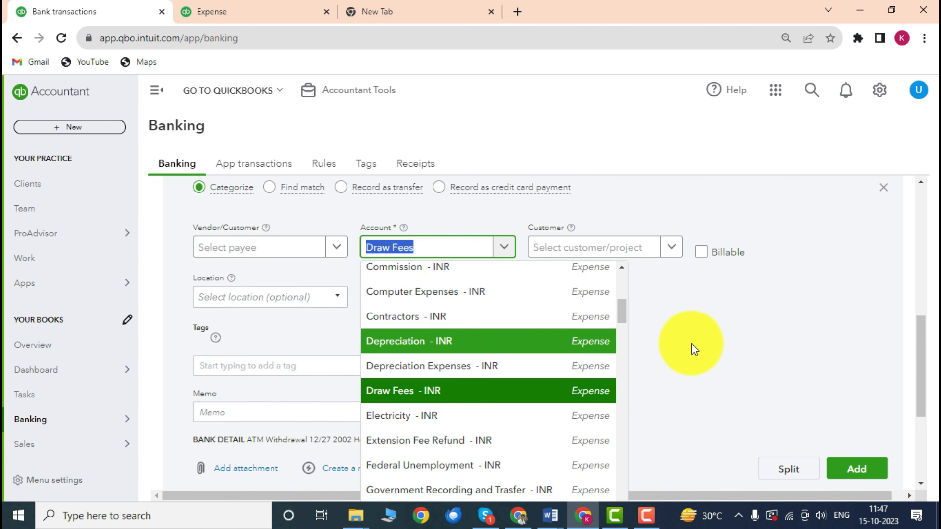
click(742, 296)
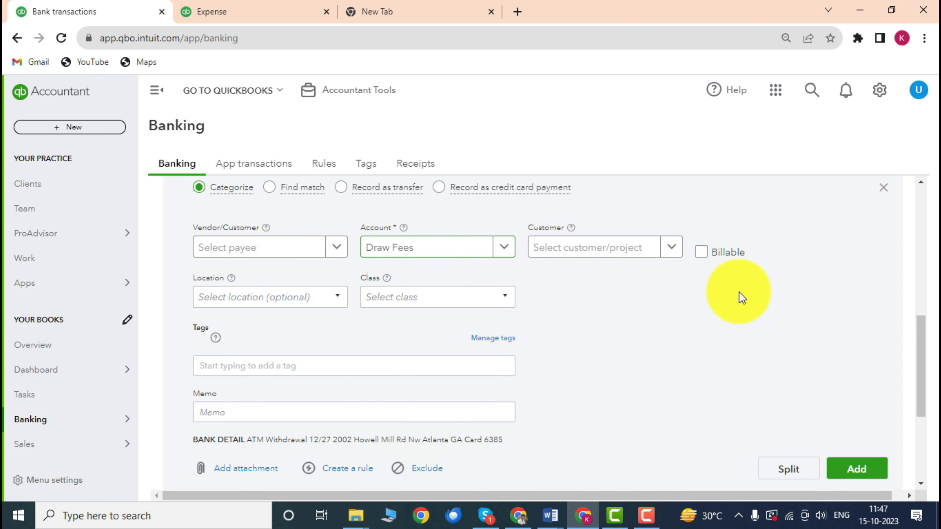
click(292, 297)
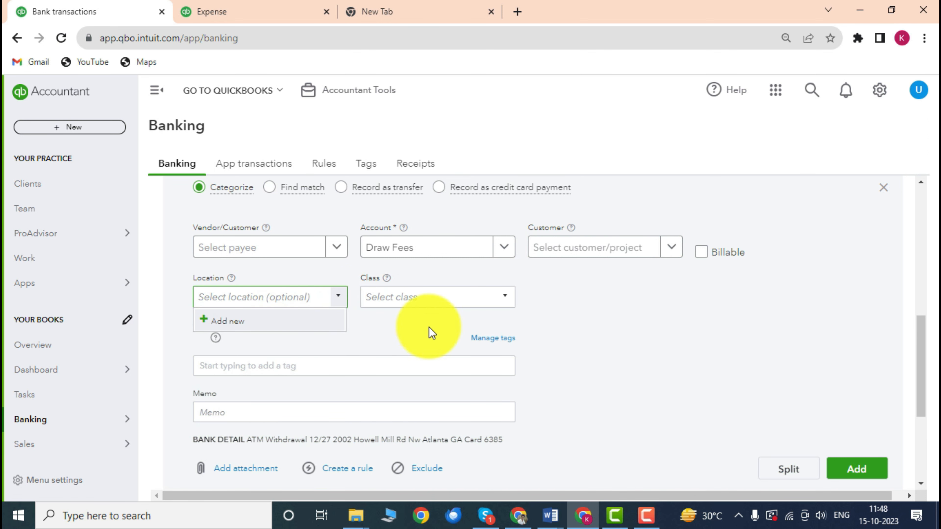
click(596, 346)
scroll(340, 335, down, 3)
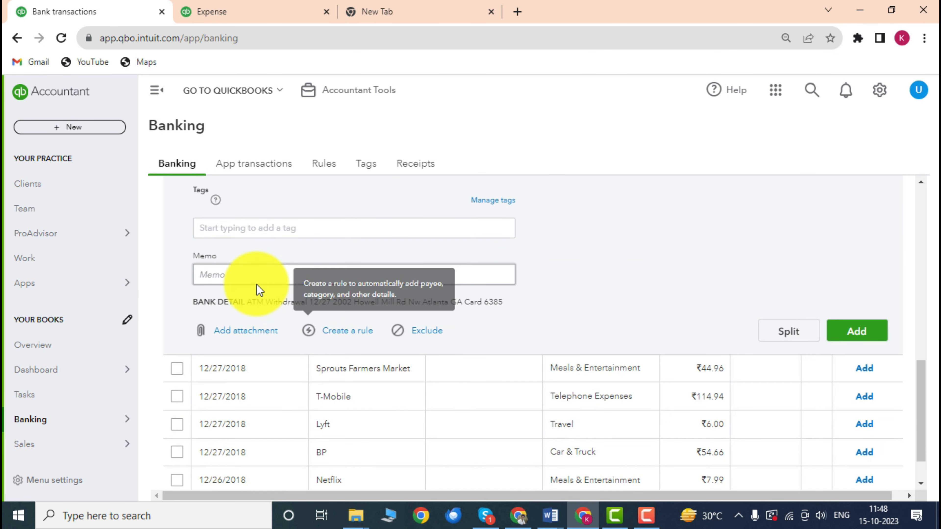
scroll(280, 250, up, 2)
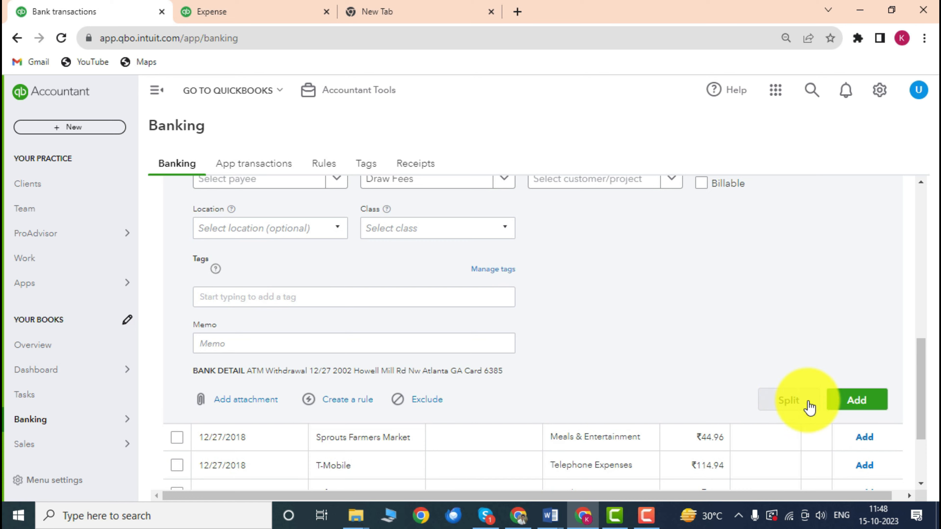
Examine the ATM Withdrawal's handling options: Categorize, Find match, Record as transfer and Record as credit card payment.
scroll(704, 356, up, 3)
scroll(630, 341, down, 3)
scroll(615, 332, up, 2)
scroll(588, 222, up, 1)
scroll(610, 316, down, 2)
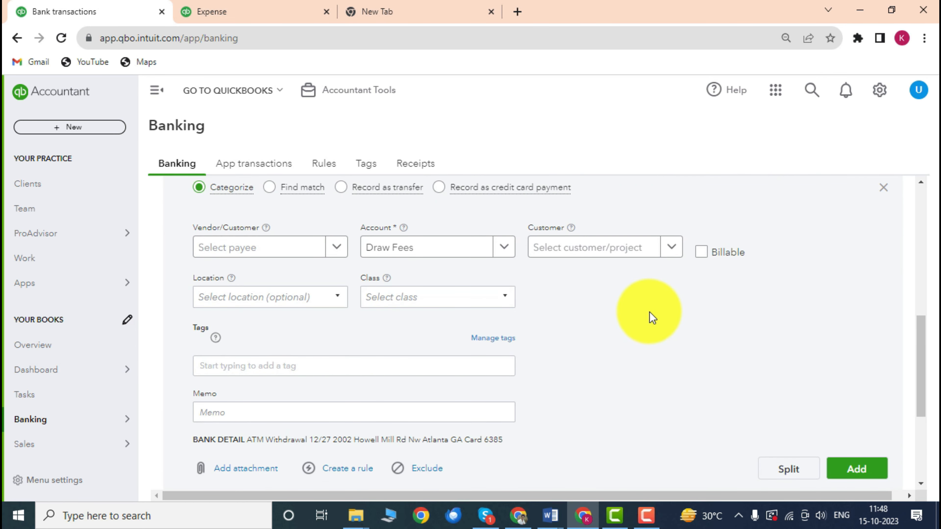
scroll(666, 300, up, 5)
scroll(557, 275, down, 4)
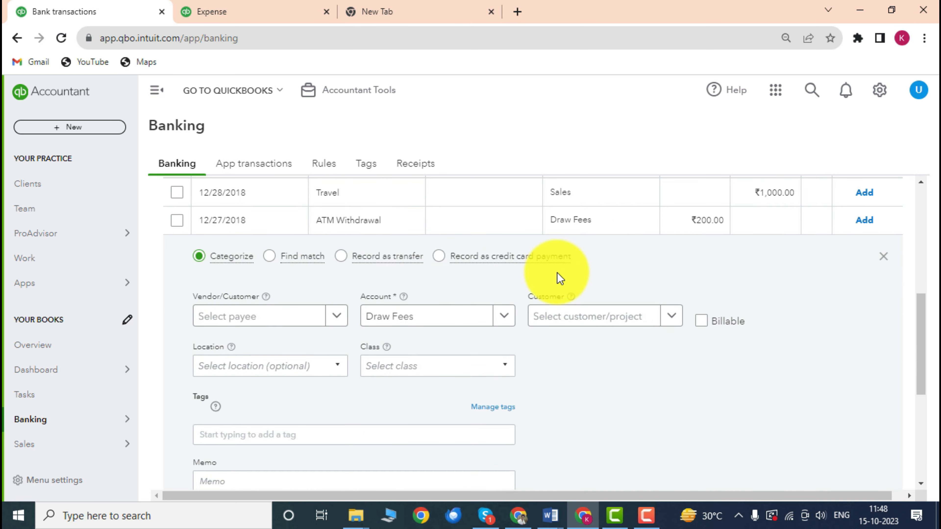
scroll(529, 269, up, 4)
scroll(428, 257, down, 3)
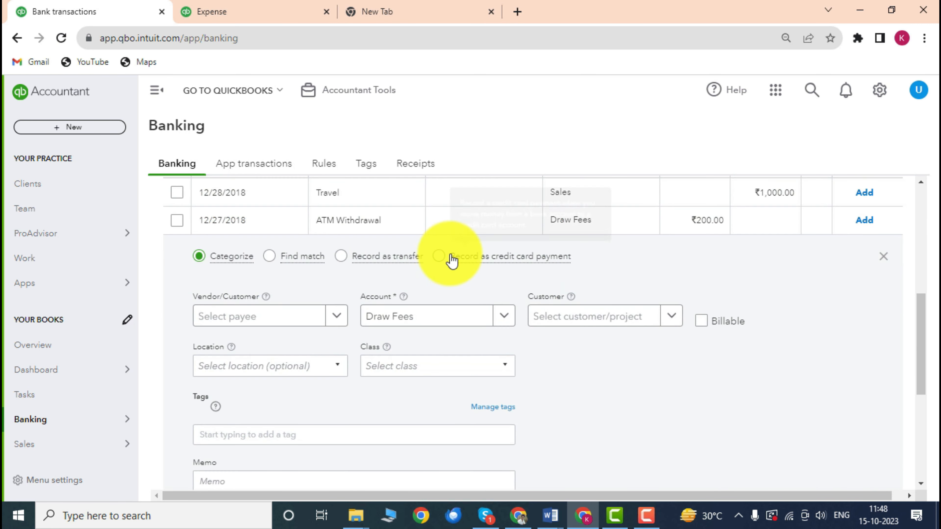
mouse_move(451, 261)
scroll(527, 269, up, 3)
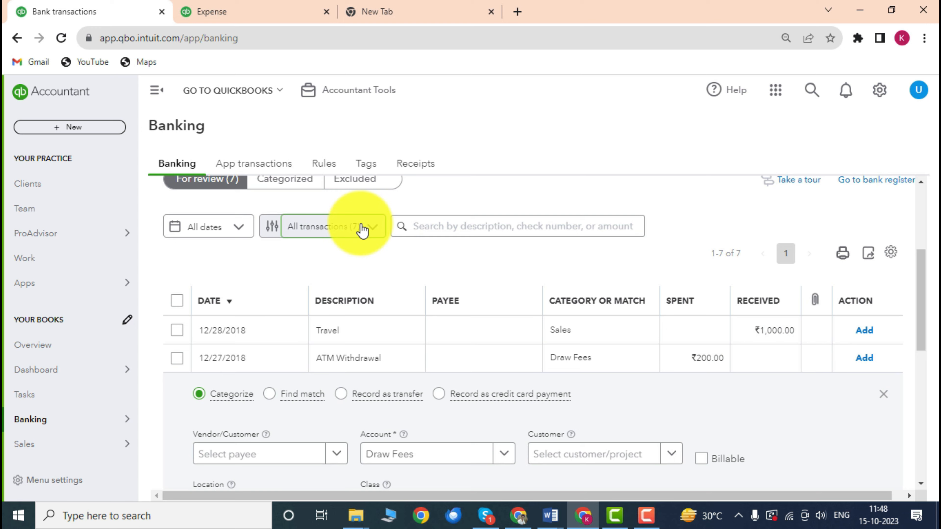
scroll(482, 230, up, 3)
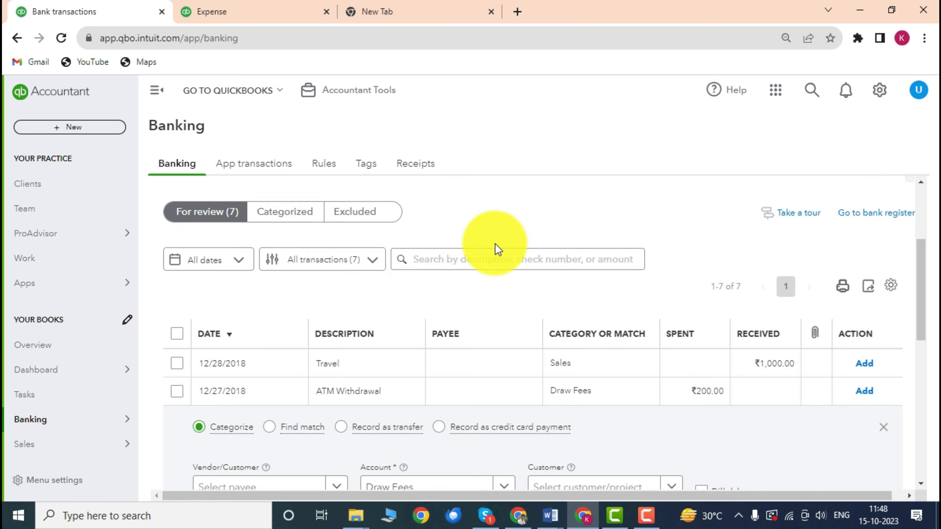
scroll(396, 256, down, 3)
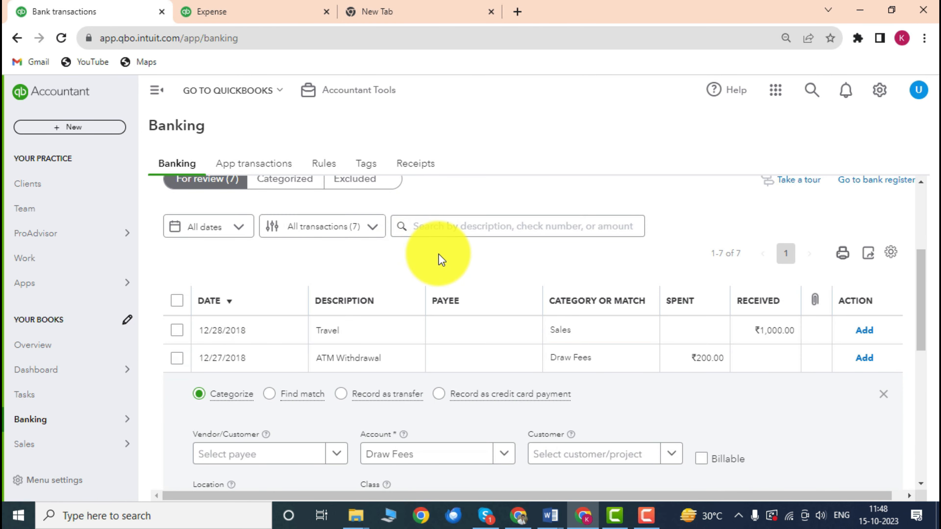
scroll(438, 260, up, 3)
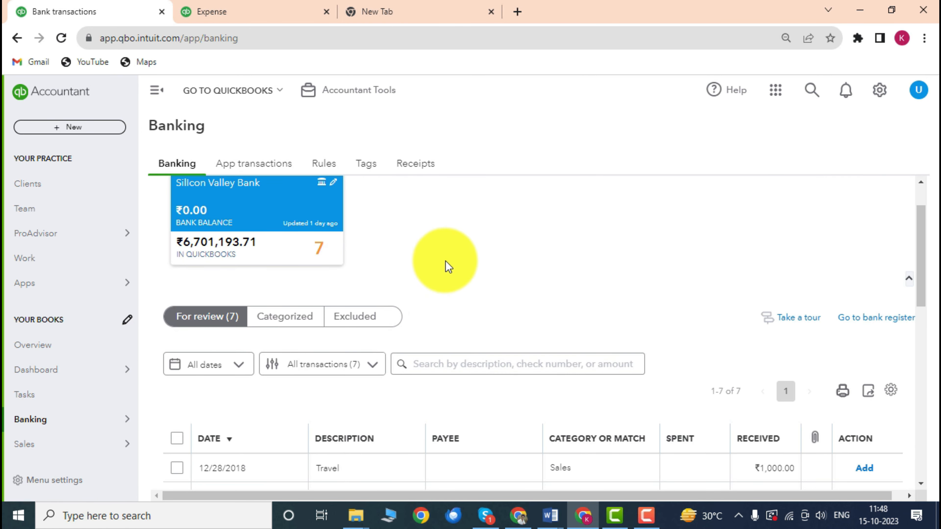
scroll(450, 266, down, 1)
scroll(450, 266, up, 1)
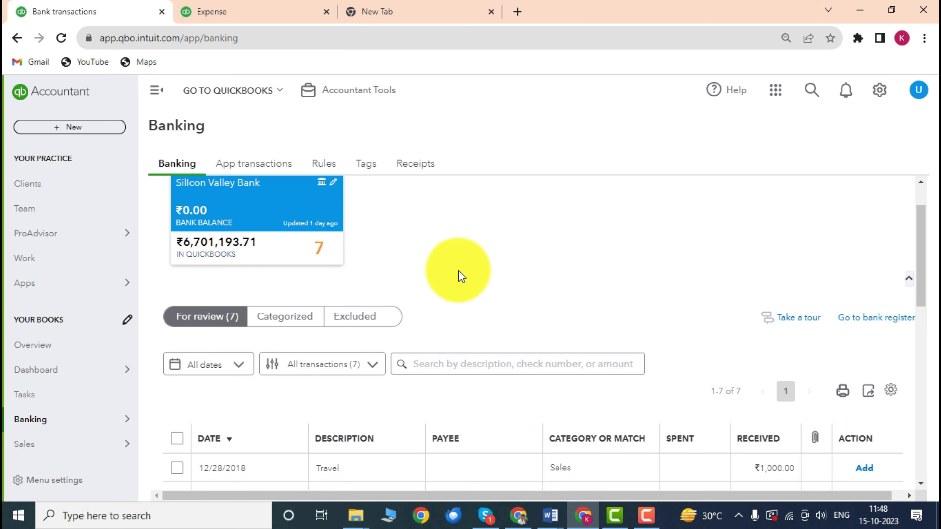
scroll(464, 272, down, 3)
scroll(459, 268, up, 3)
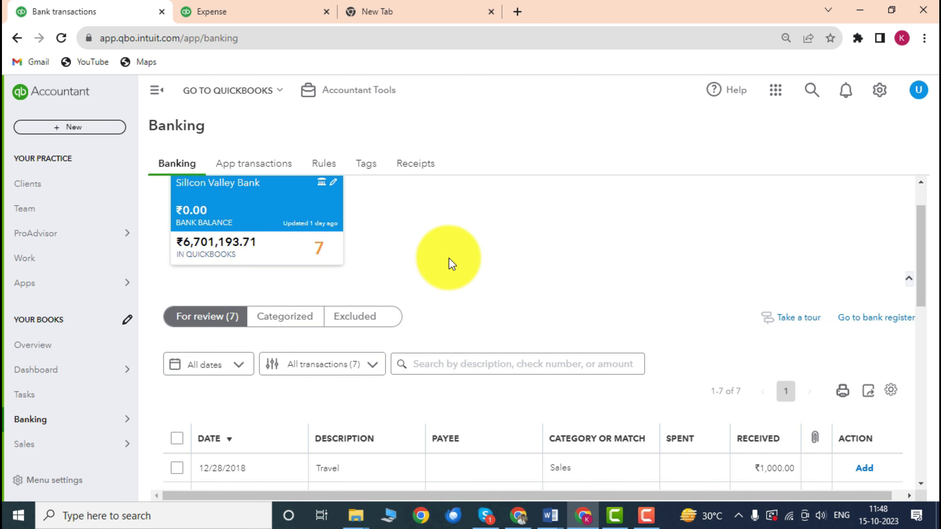